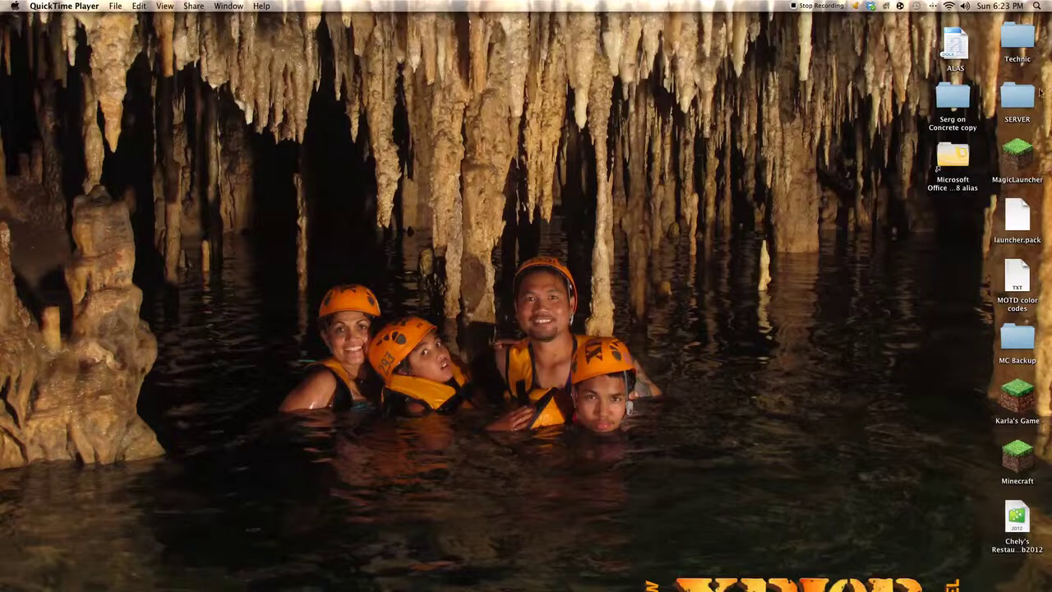
- Open the server.properties file from the SERVER folder on the desktop
right_click(1022, 108)
click(1022, 113)
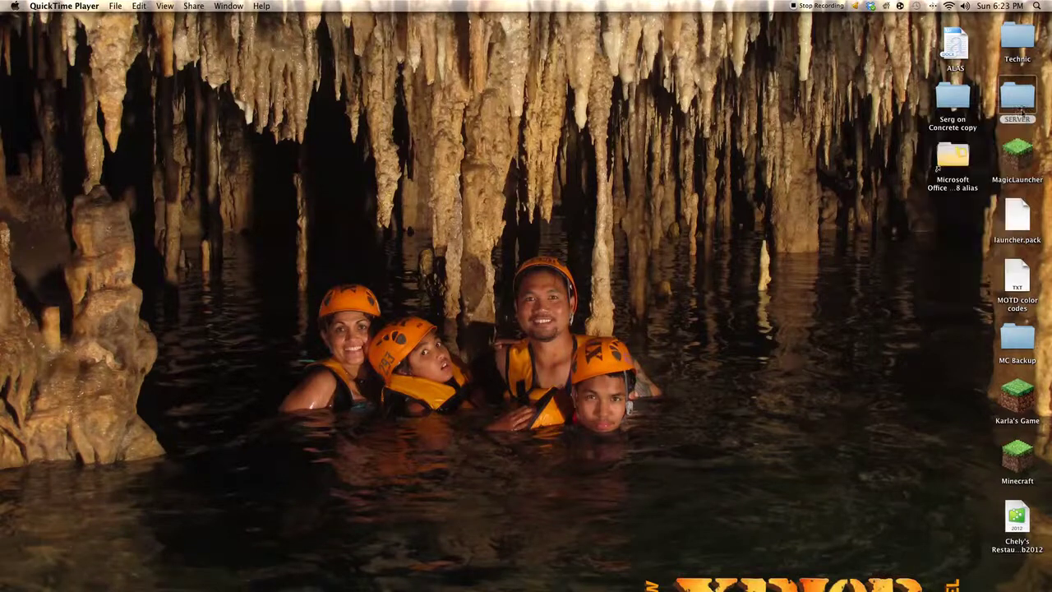
double_click(1021, 111)
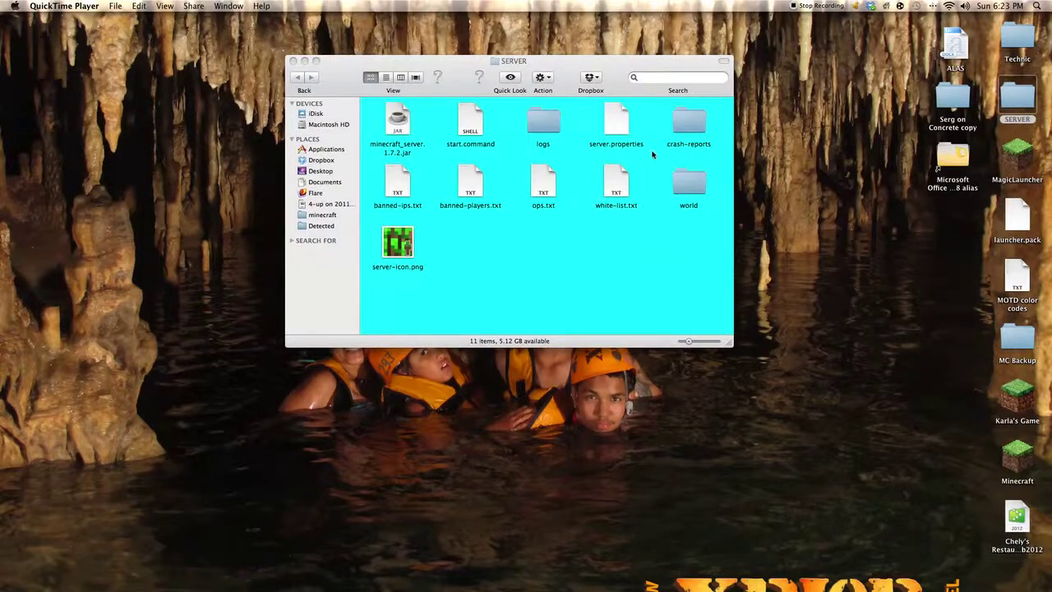
right_click(623, 130)
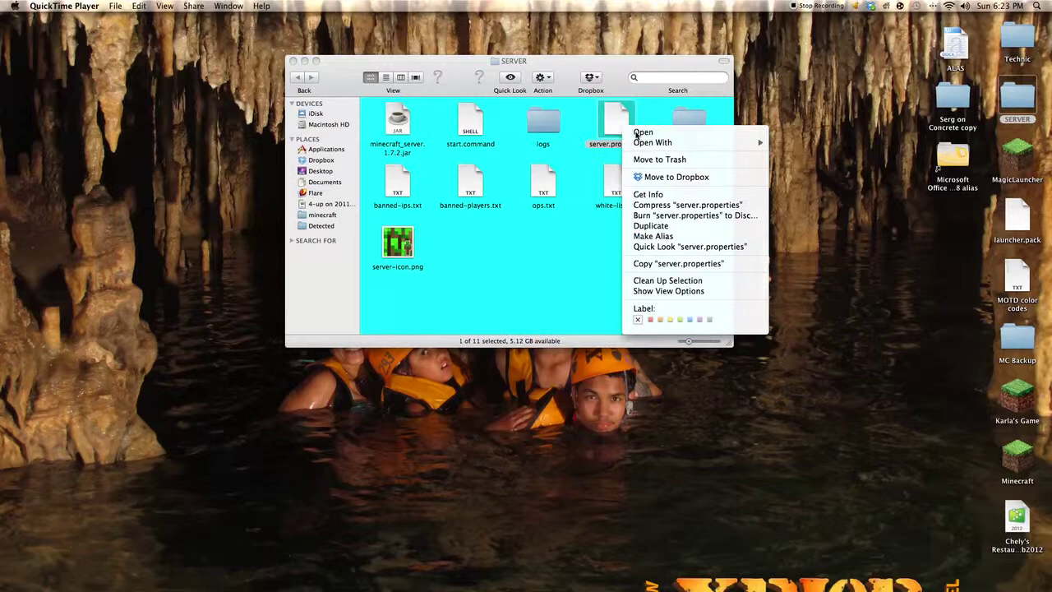
click(639, 134)
- Clear the existing motd value on the last line of server.properties, leaving only "motd="
scroll(290, 128, down, 3)
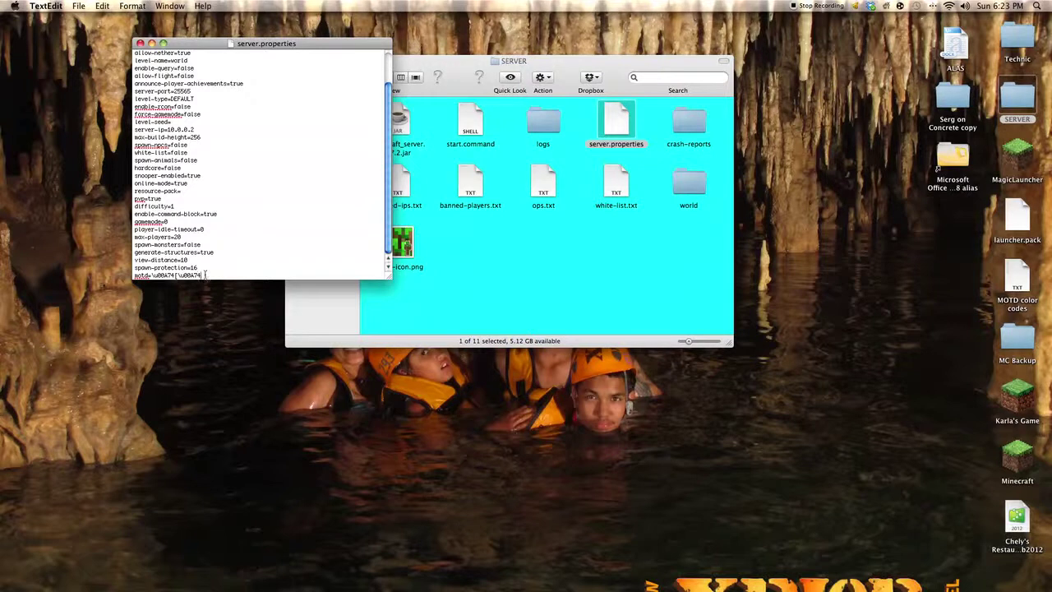
drag(206, 276, 152, 276)
key(BackSpace)
- Close the SERVER folder window and move the server.properties window toward the middle of the desktop
click(469, 85)
click(293, 61)
drag(318, 52, 541, 60)
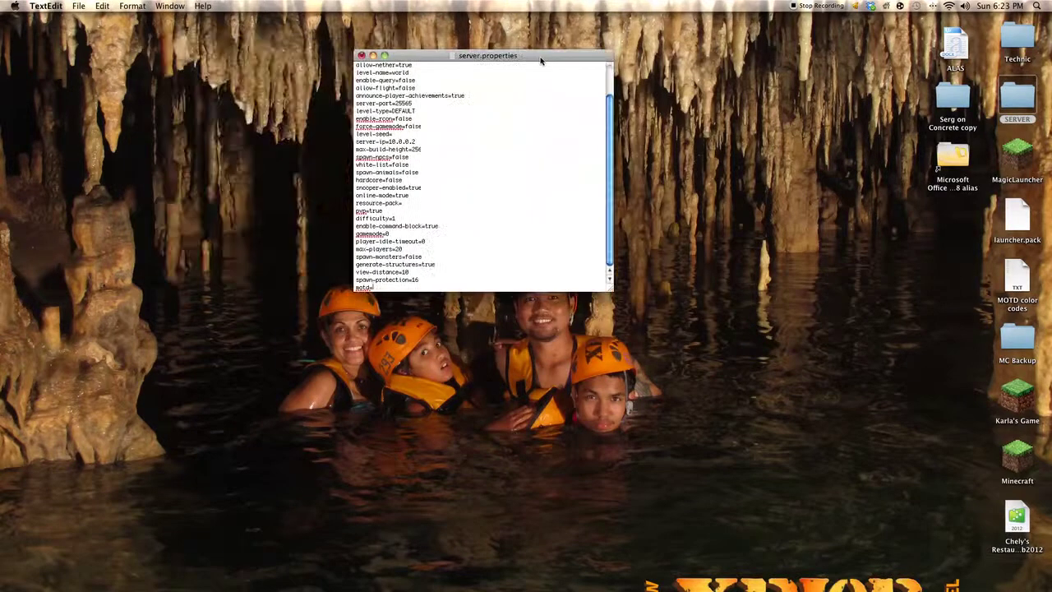
- Open the MOTD color codes text file from the desktop and place its window beside server.properties
right_click(1017, 285)
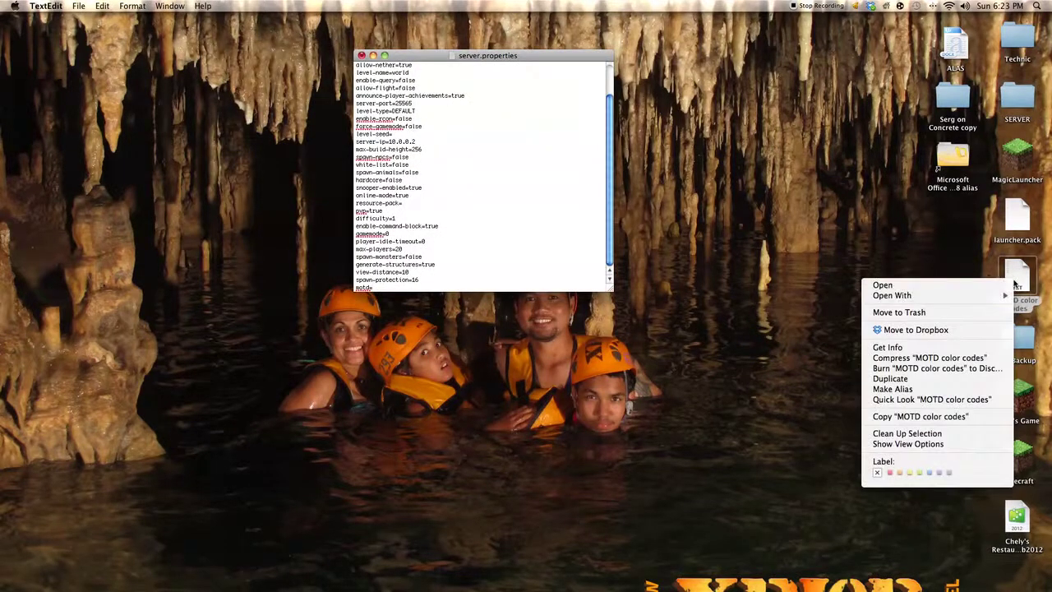
click(896, 287)
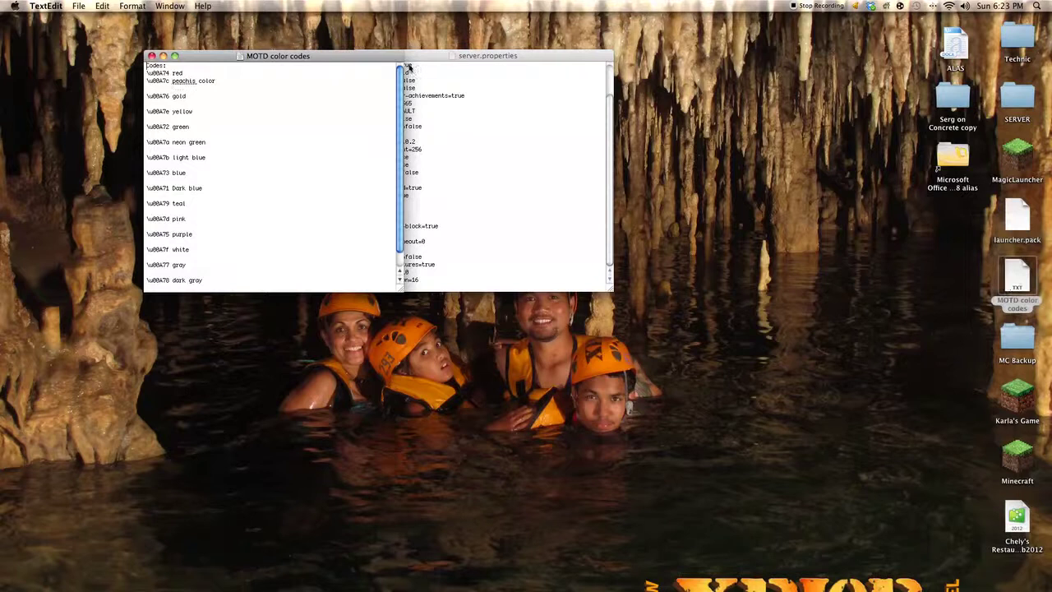
drag(278, 56, 792, 55)
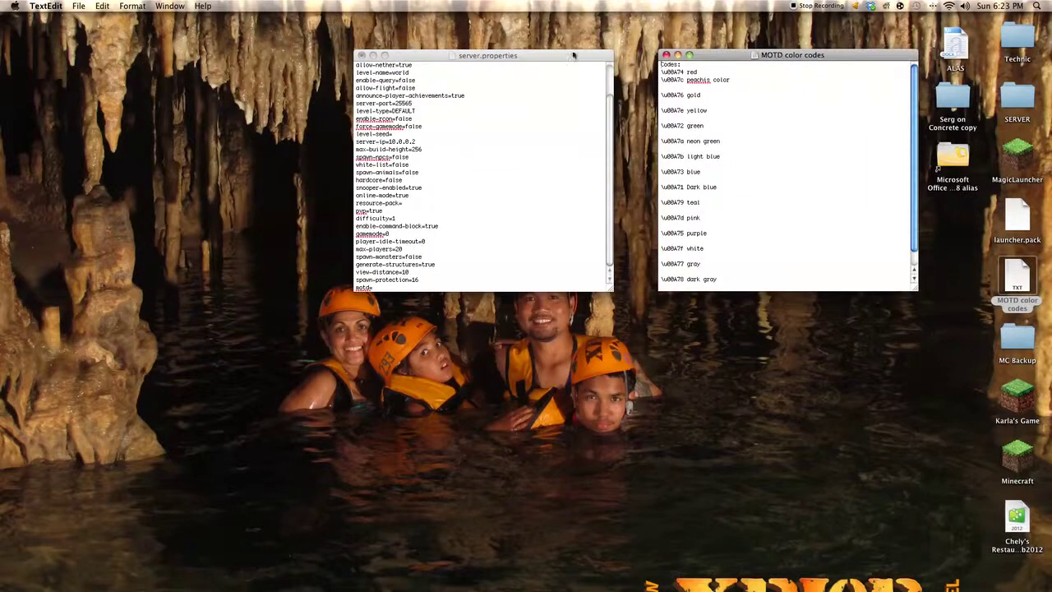
- Correct "peachis color" to "peach color" in the MOTD color codes file
click(711, 80)
key(BackSpace)
key(BackSpace)
- Copy the red code \u00A74 from the color list and paste it after "motd=", followed by an opening square bracket
drag(685, 72, 660, 72)
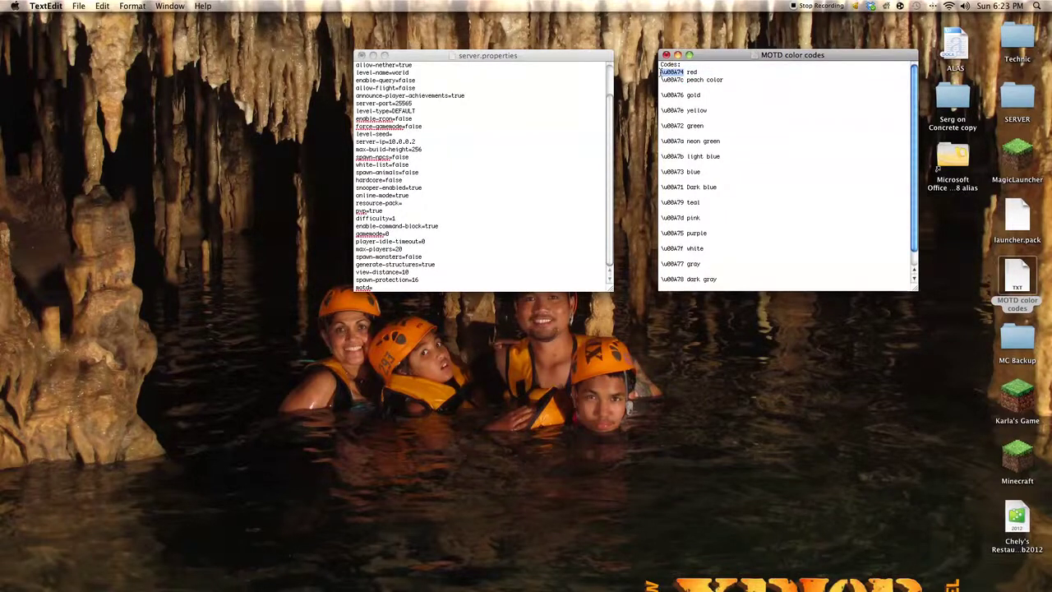
right_click(677, 70)
click(691, 129)
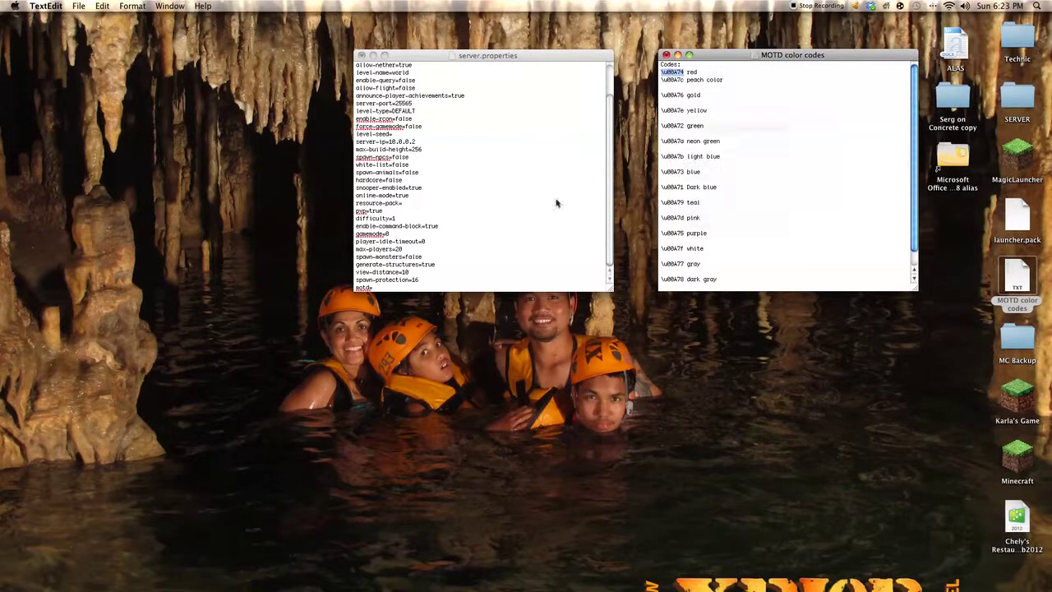
right_click(416, 286)
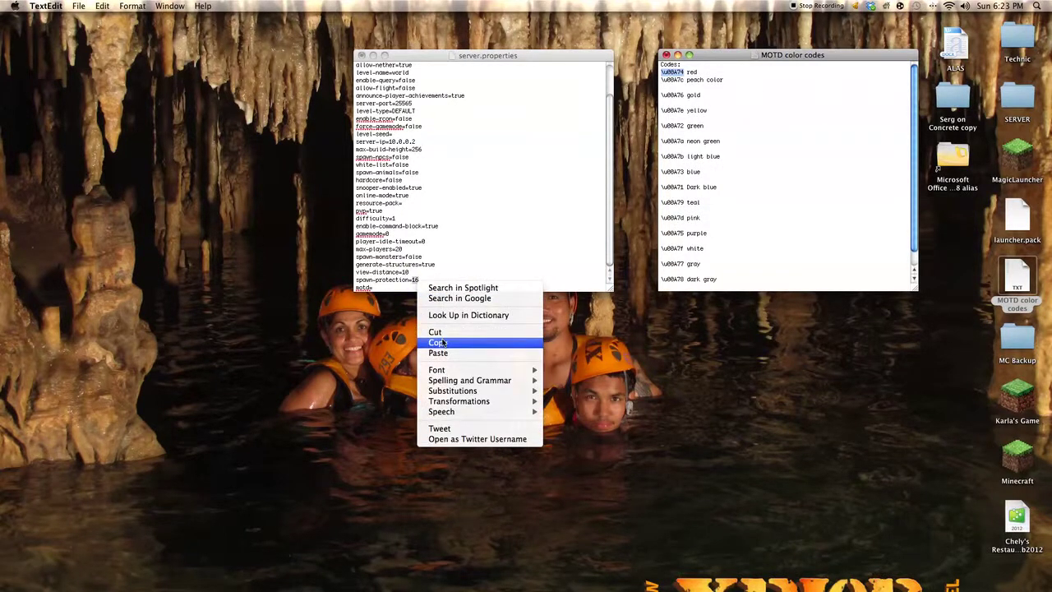
right_click(411, 288)
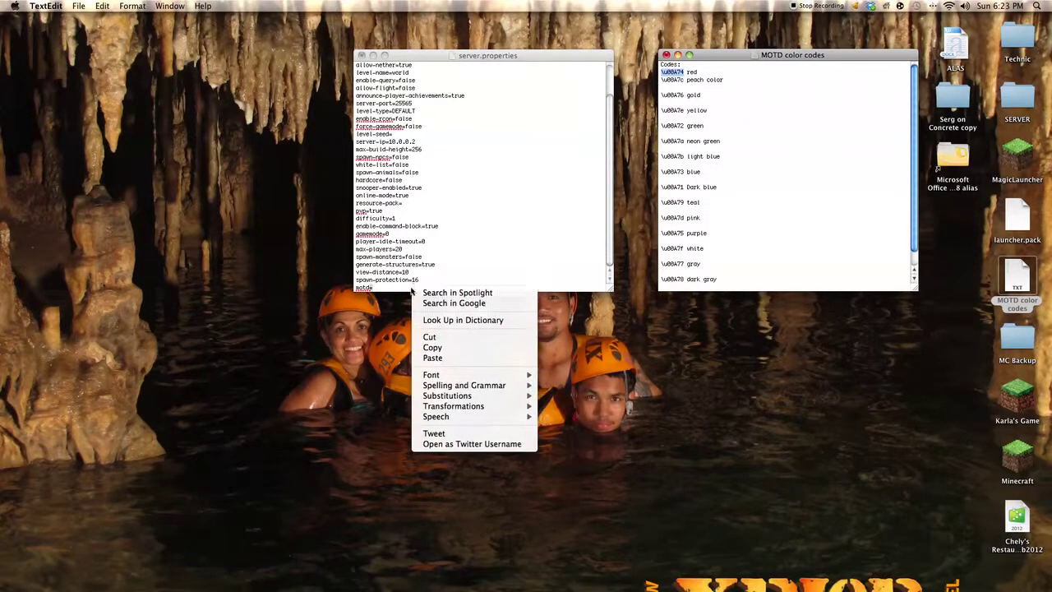
click(394, 286)
right_click(394, 286)
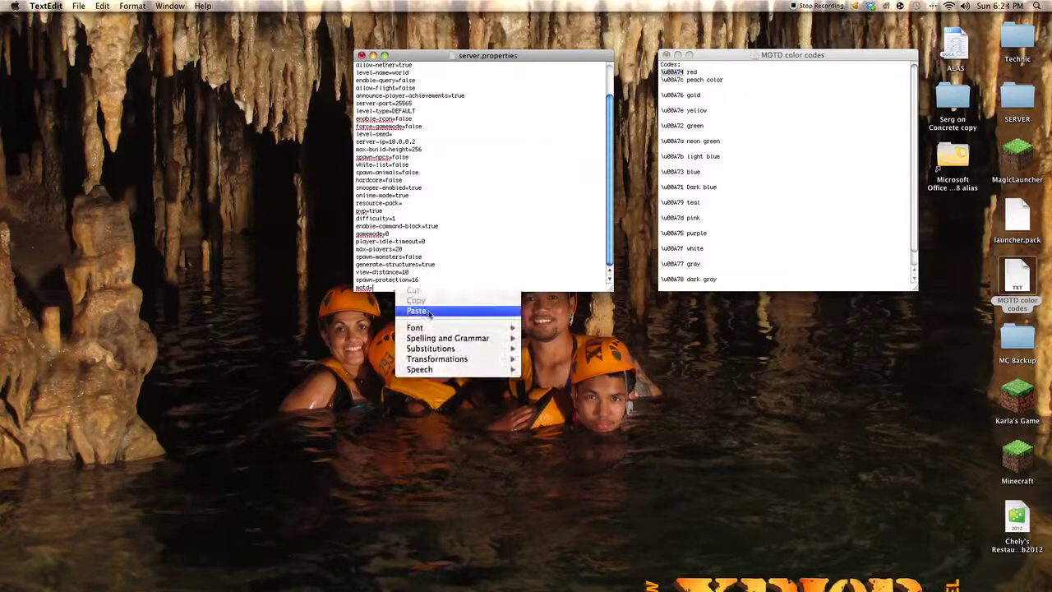
click(428, 302)
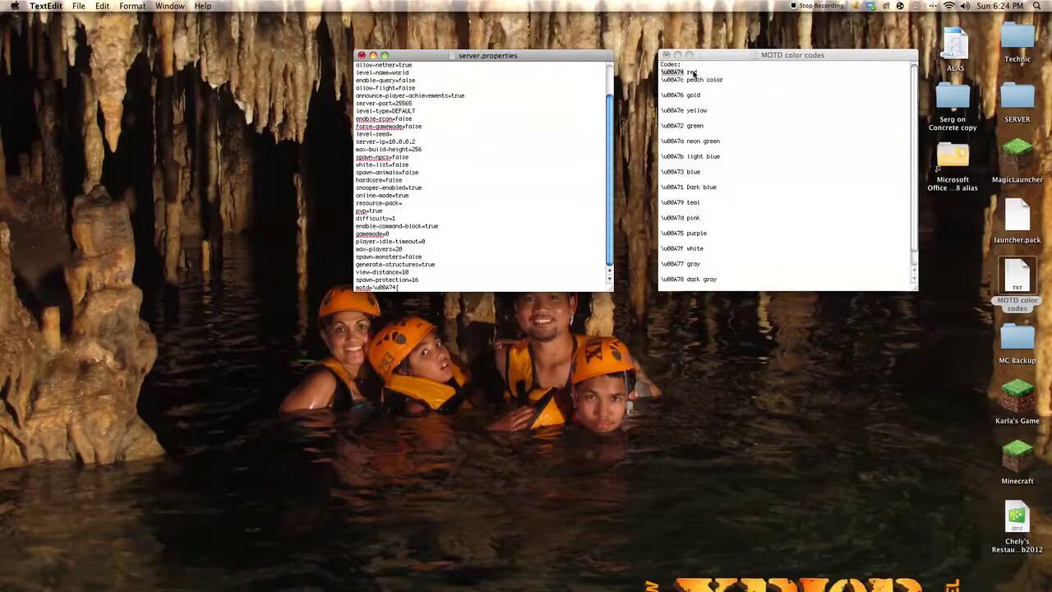
- Paste the red code \u00A74 again after the bracket in the motd line and add the text "An Ordinary"
right_click(422, 286)
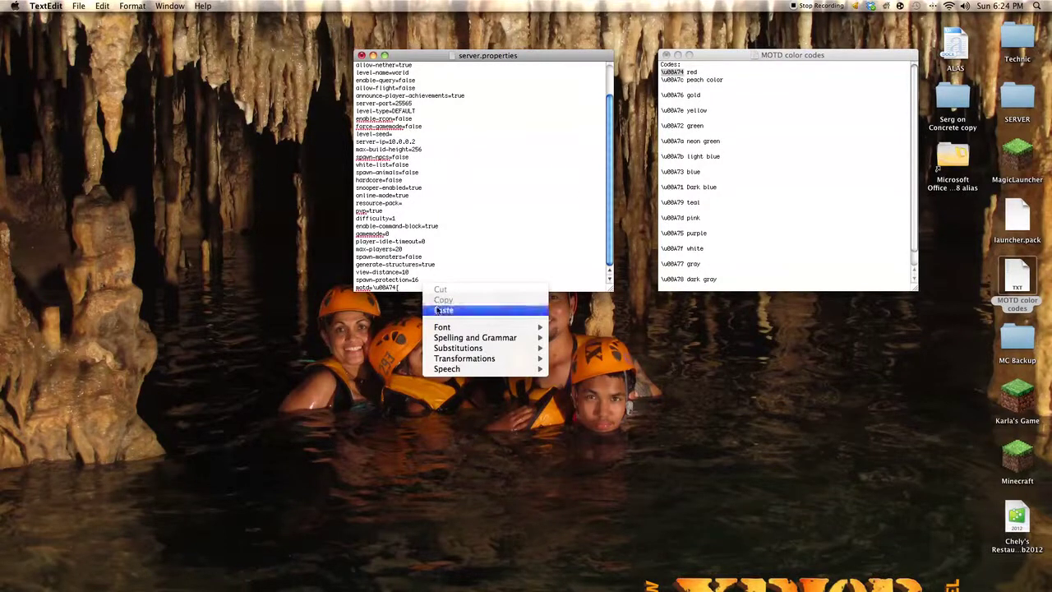
click(443, 309)
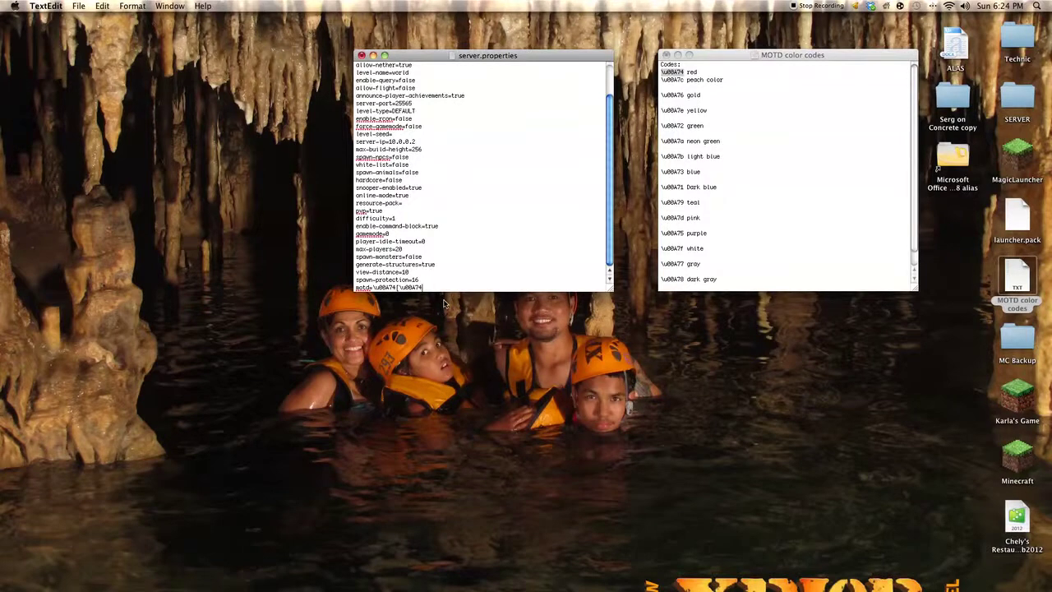
text(An)
key(BackSpace)
text(Ori)
text(inary)
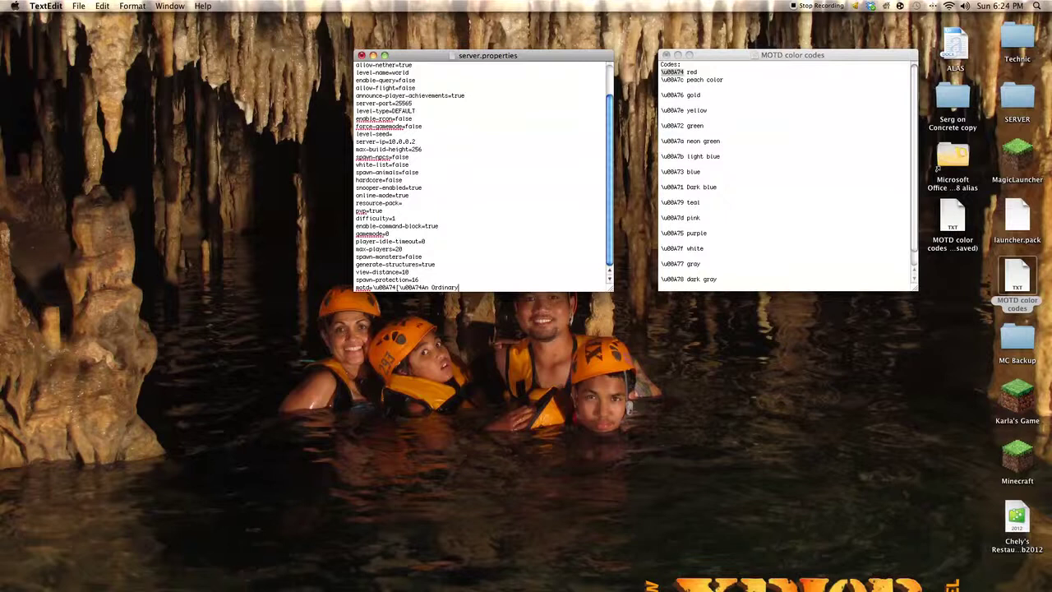
- Try to copy the light blue code \u00A7b from the color list to the end of the motd line
click(674, 155)
drag(686, 156, 661, 156)
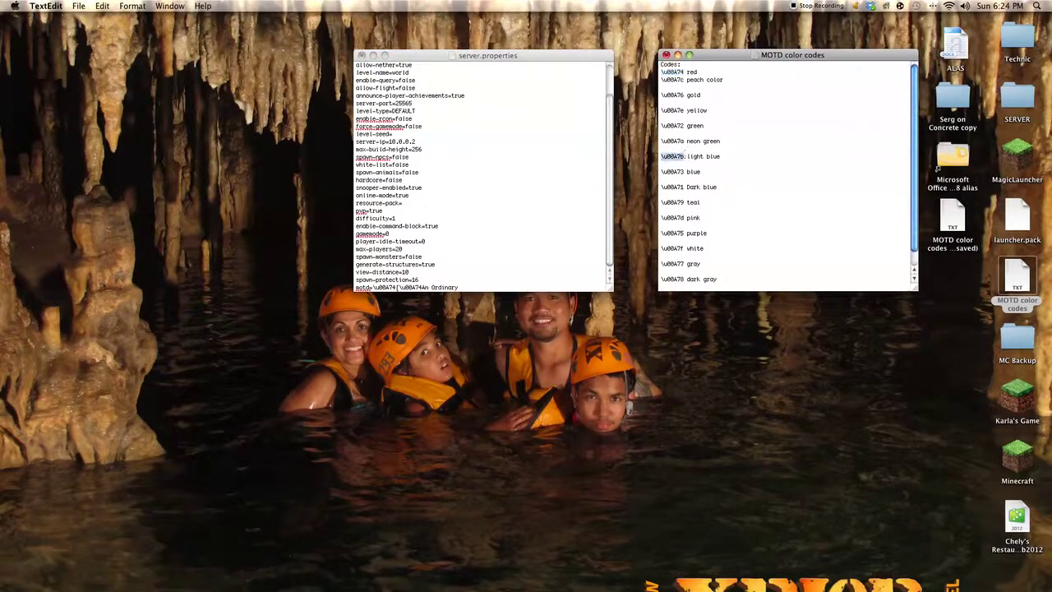
right_click(676, 156)
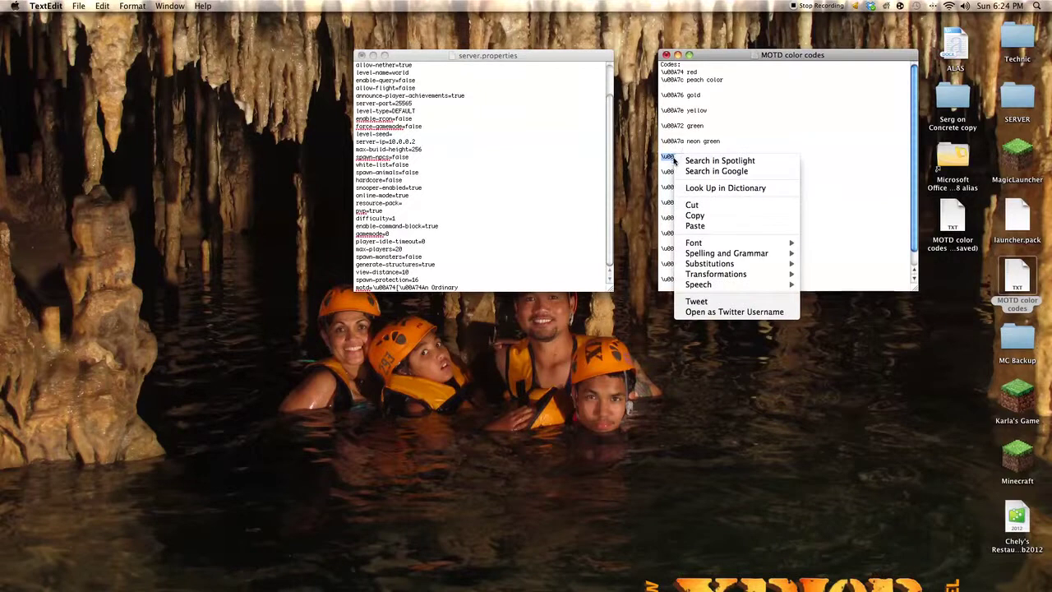
click(695, 226)
right_click(479, 284)
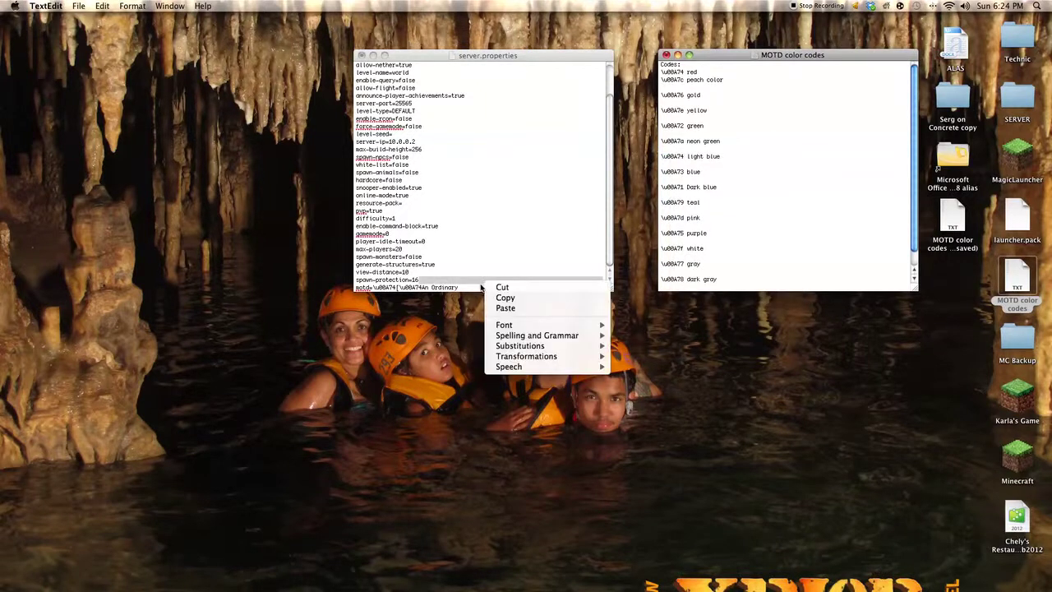
click(481, 287)
- Copy the code listed beside light blue, paste it after "An Ordinary ", and add the server owner's first name and "Server!!]"
click(682, 141)
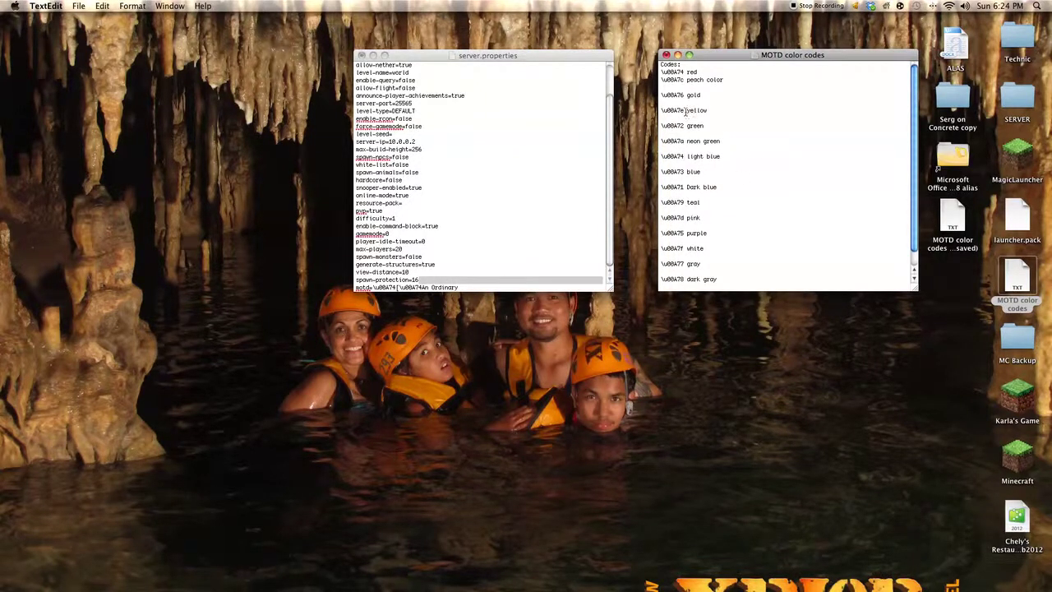
drag(684, 157, 662, 156)
right_click(672, 154)
click(690, 214)
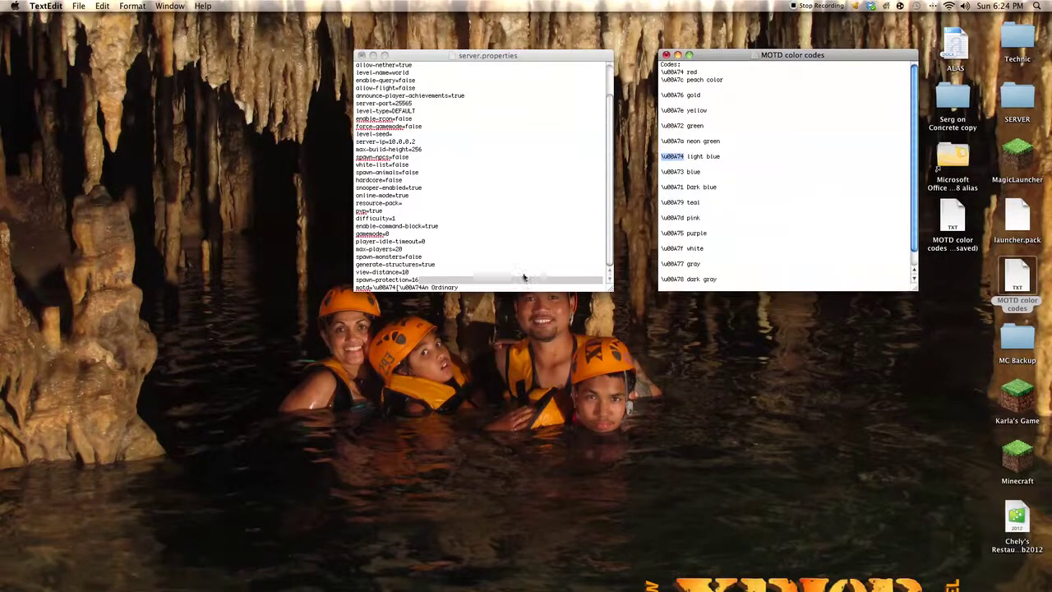
click(488, 286)
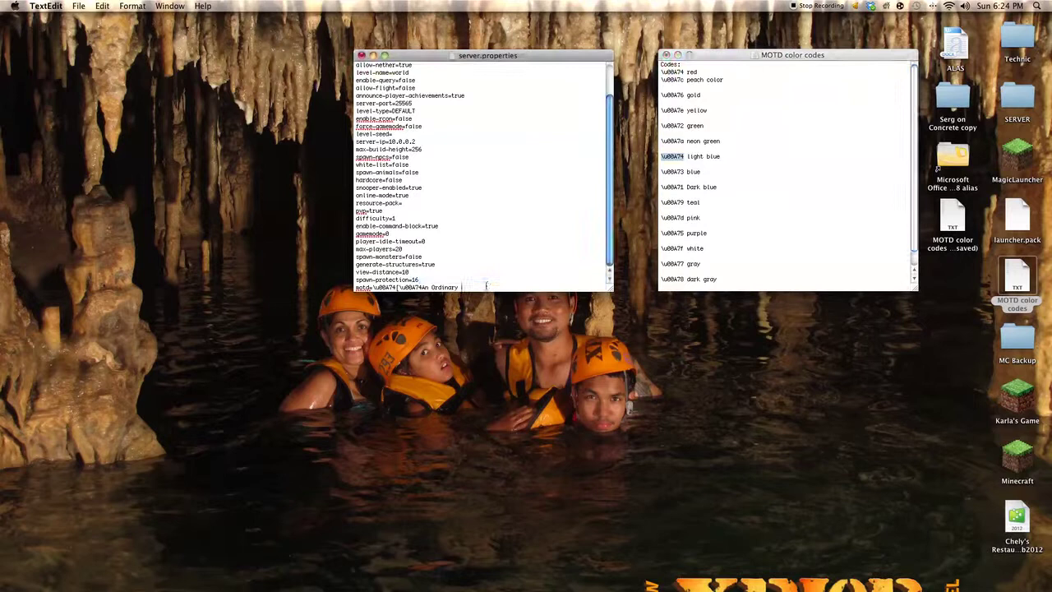
right_click(486, 285)
click(504, 306)
text(Karla Server!!)
- Close the MOTD color codes file without saving its changes, and save and close server.properties
click(729, 168)
double_click(729, 171)
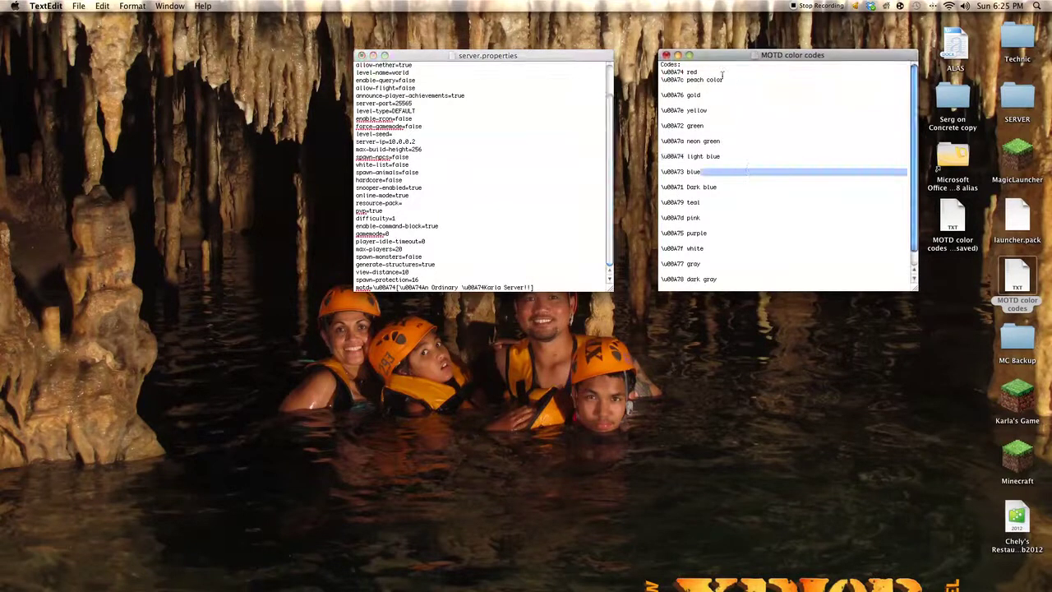
click(668, 56)
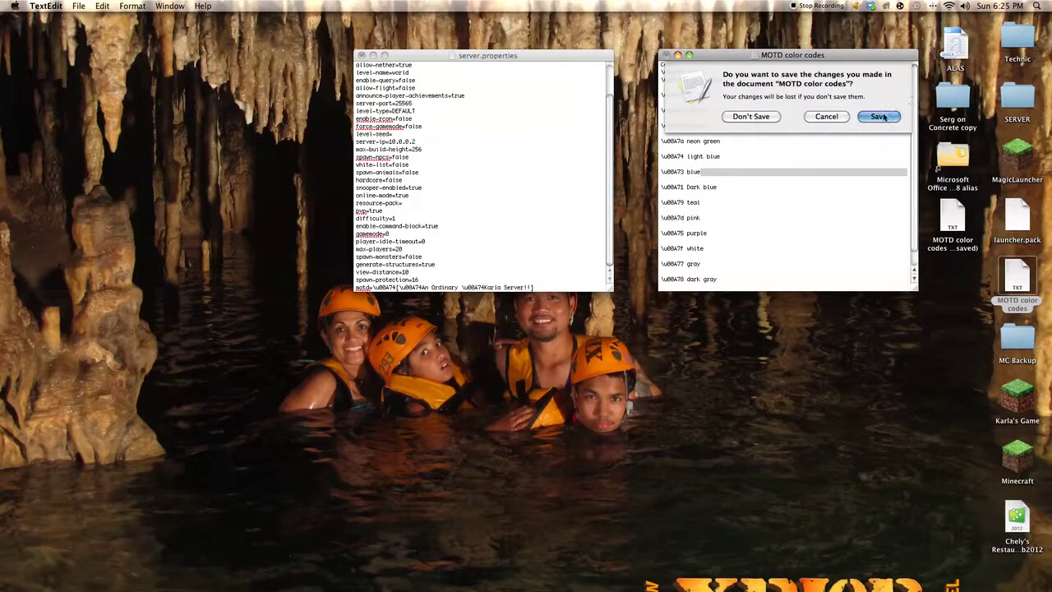
click(751, 112)
click(574, 251)
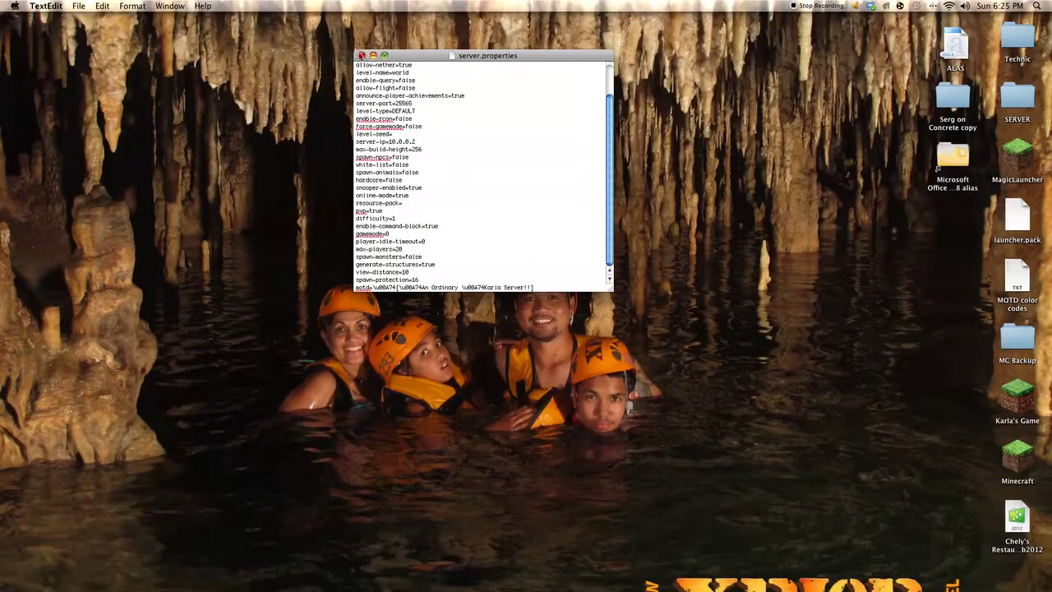
click(361, 55)
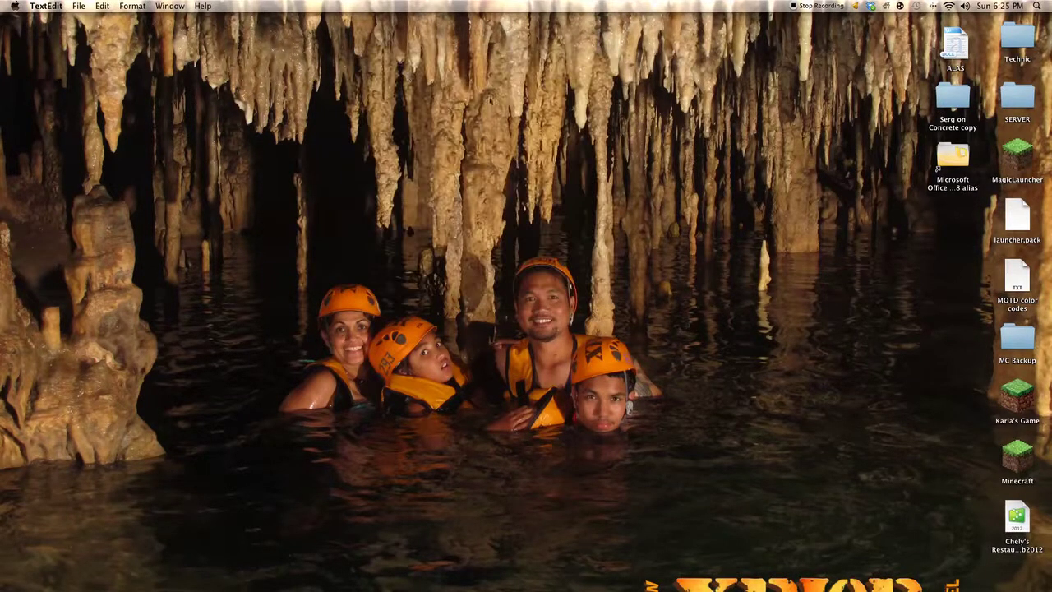
- Run minecraft_server.1.7.2.jar from the SERVER folder and close the folder window
right_click(1019, 110)
click(990, 115)
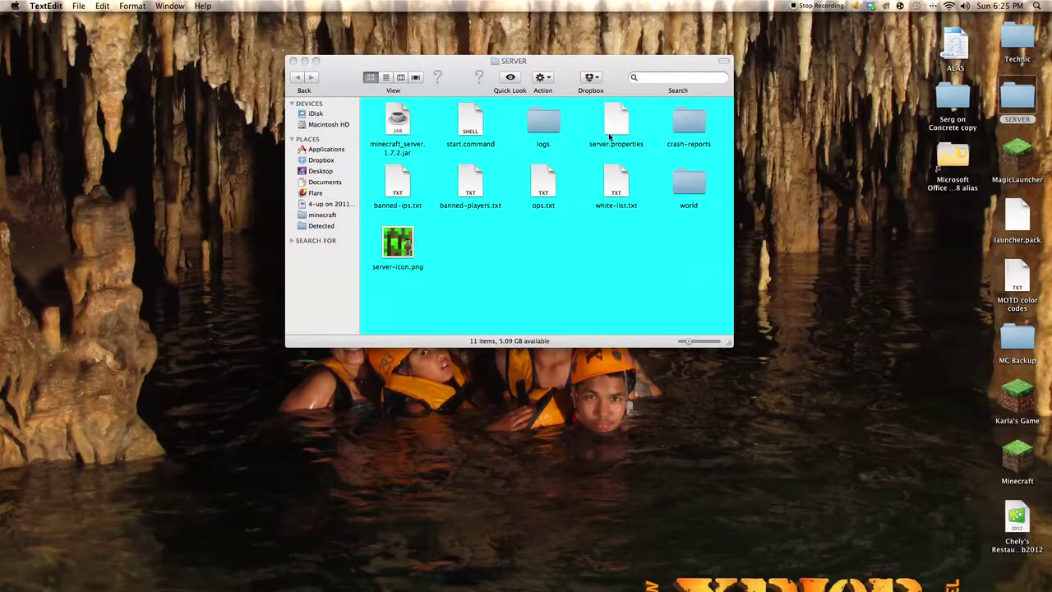
right_click(399, 114)
click(426, 117)
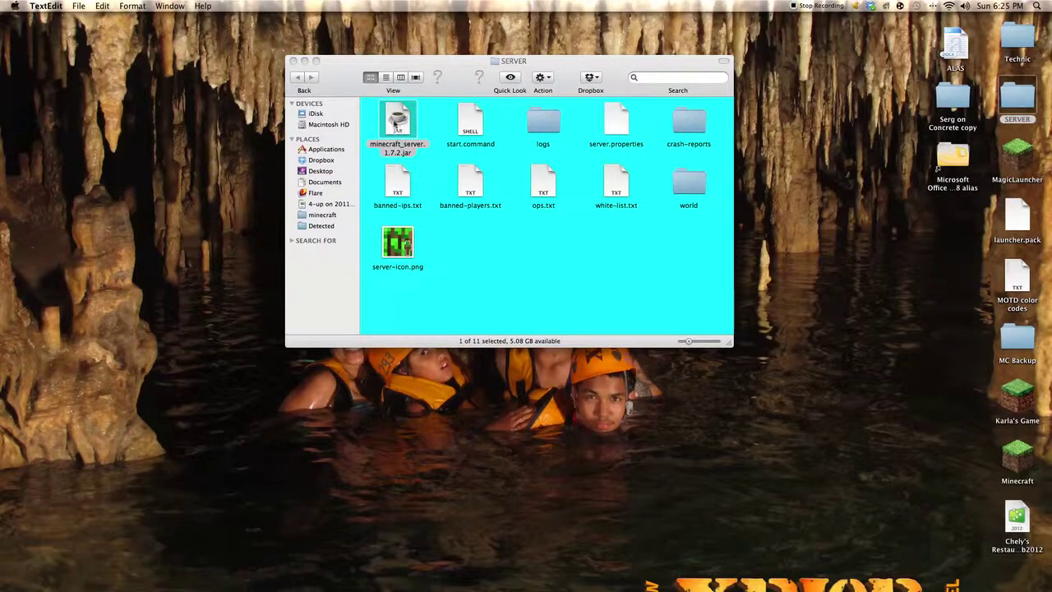
click(293, 61)
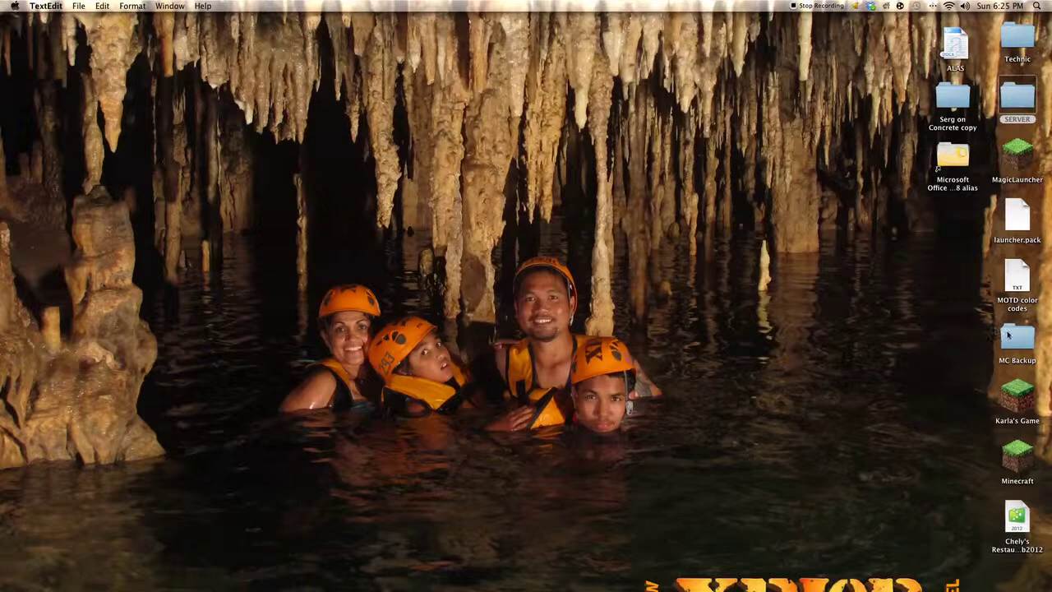
- Move the Minecraft server window into a corner of the desktop and start Minecraft 1.7.2 from the owner-named game launcher
right_click(1009, 388)
click(991, 386)
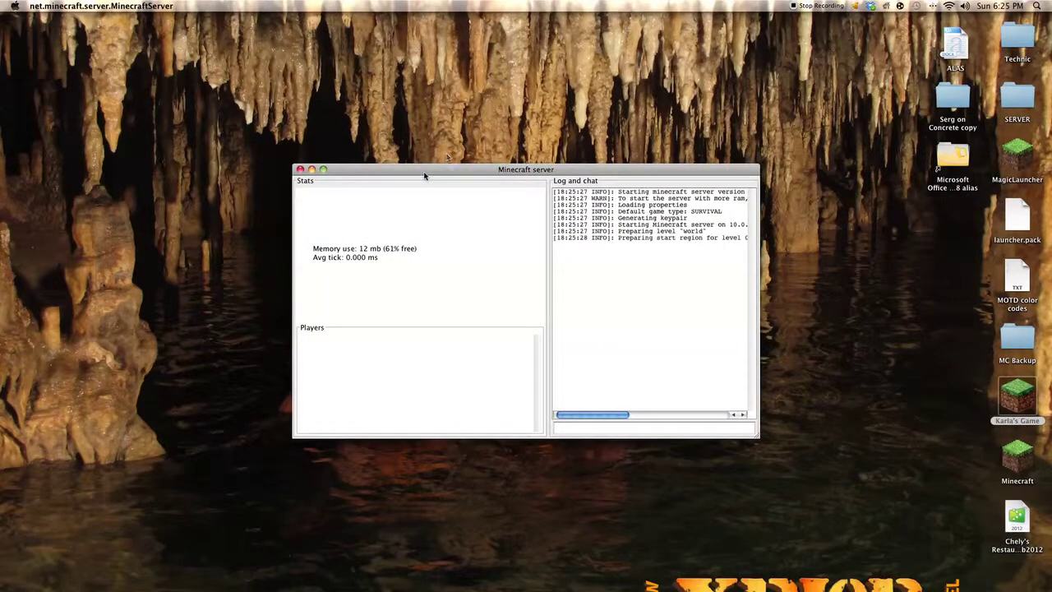
drag(425, 172, 131, 24)
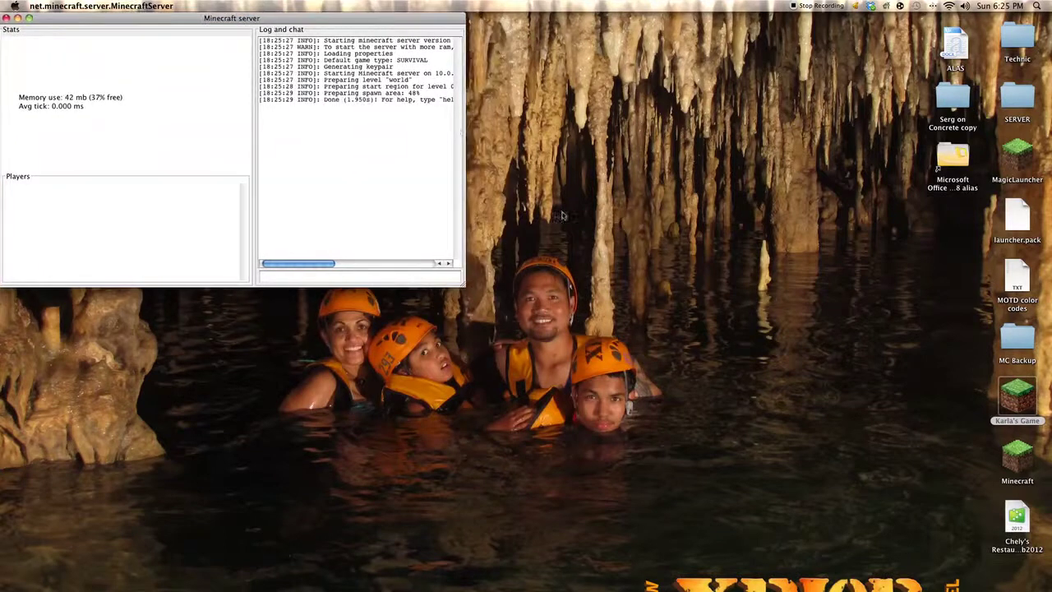
right_click(1018, 398)
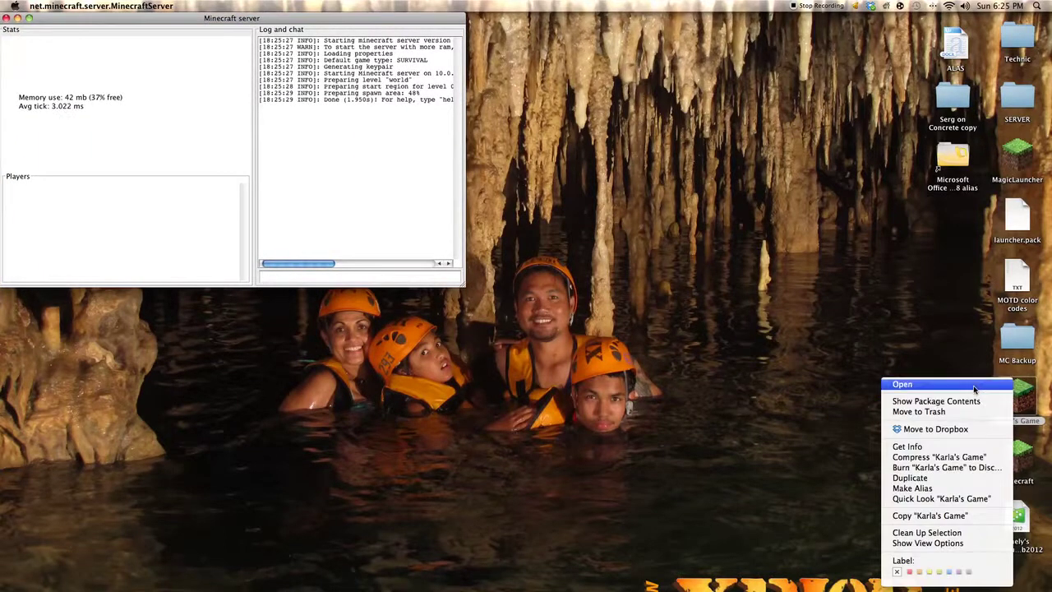
click(975, 383)
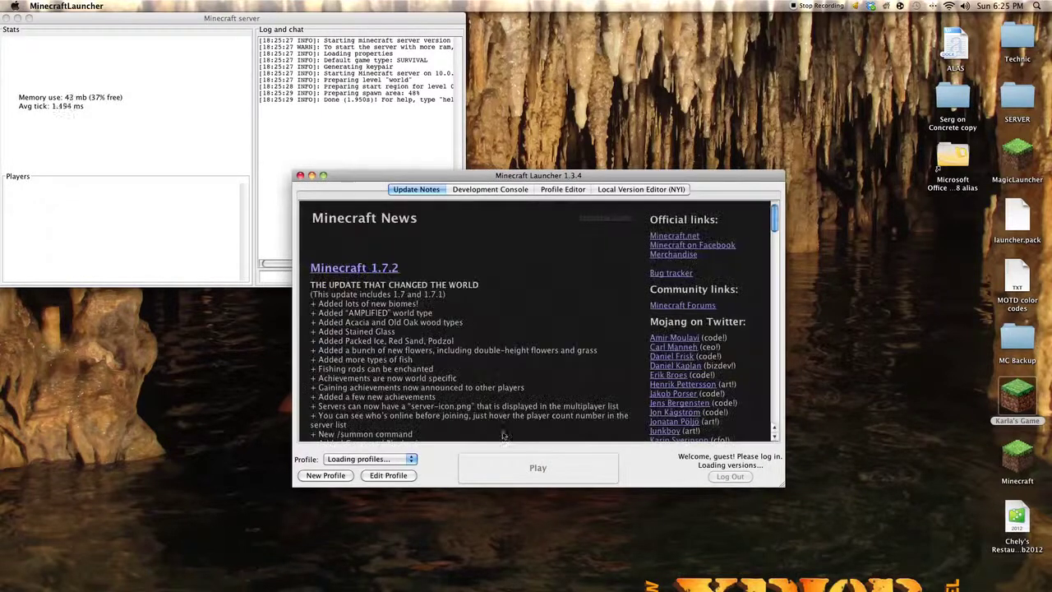
click(535, 469)
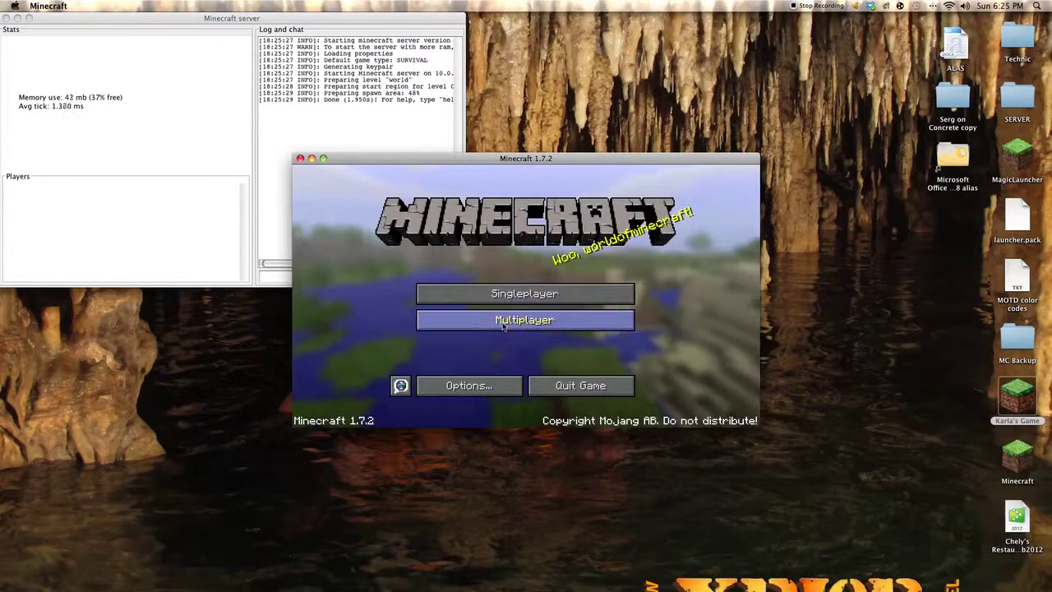
- Check how the MOTD of the 10.0.0.2 server appears in the multiplayer list and quit the game
click(503, 320)
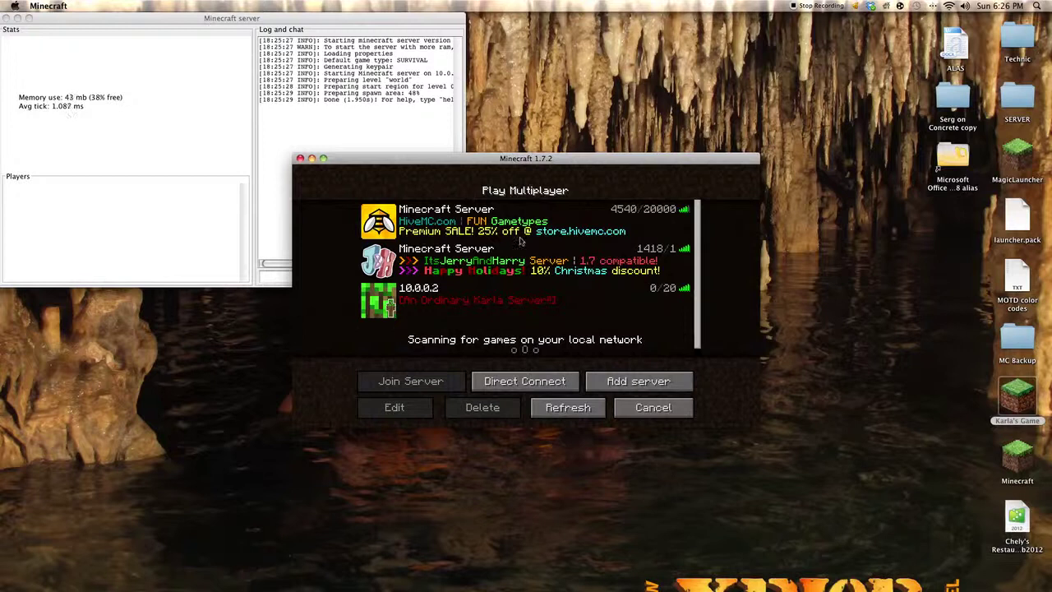
click(512, 304)
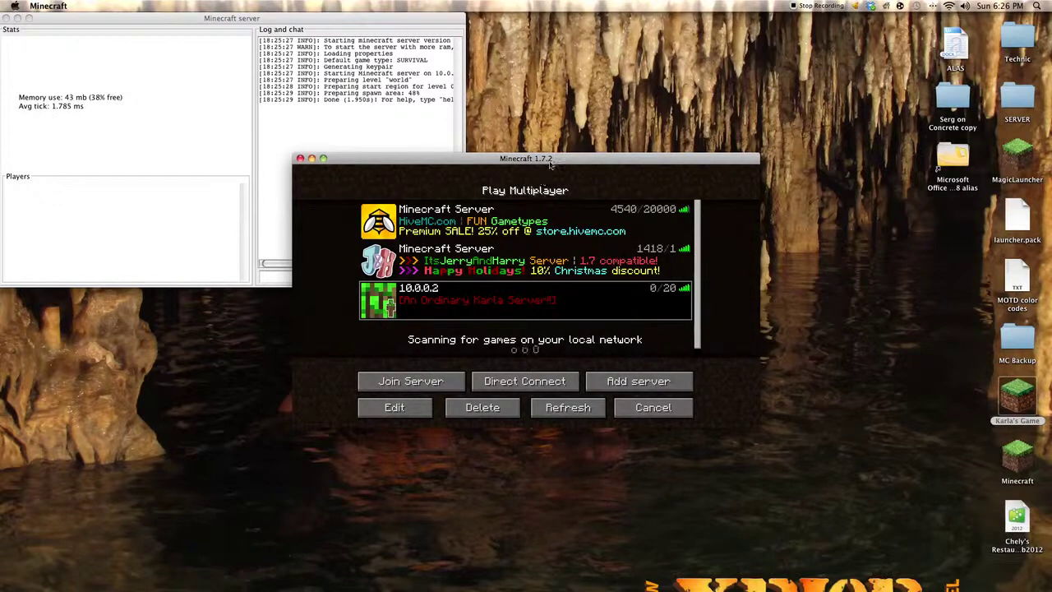
click(300, 158)
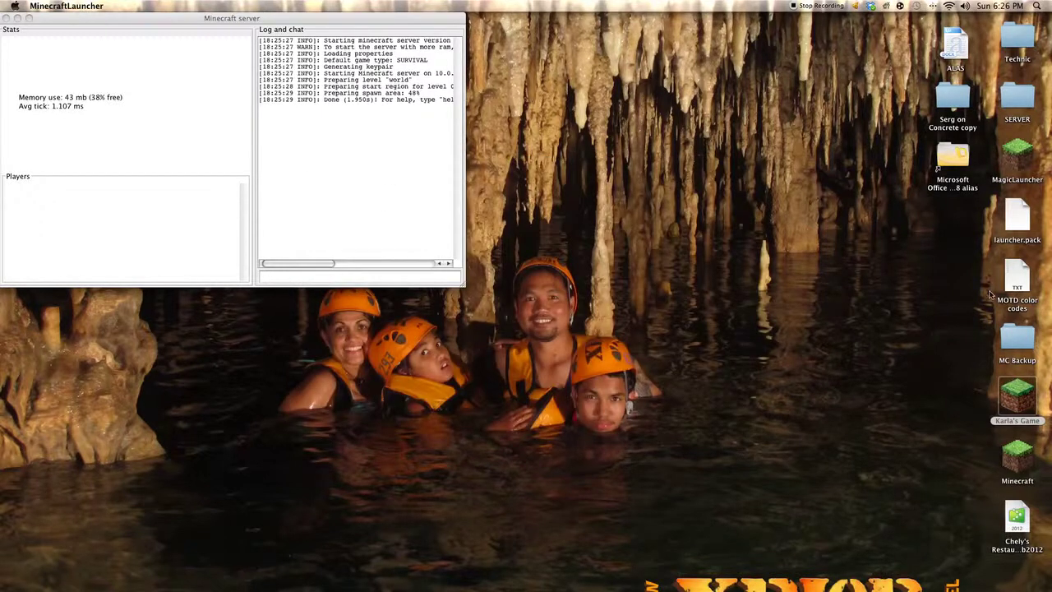
- Stop the running Minecraft server and open server.properties from the SERVER folder for editing
right_click(1020, 345)
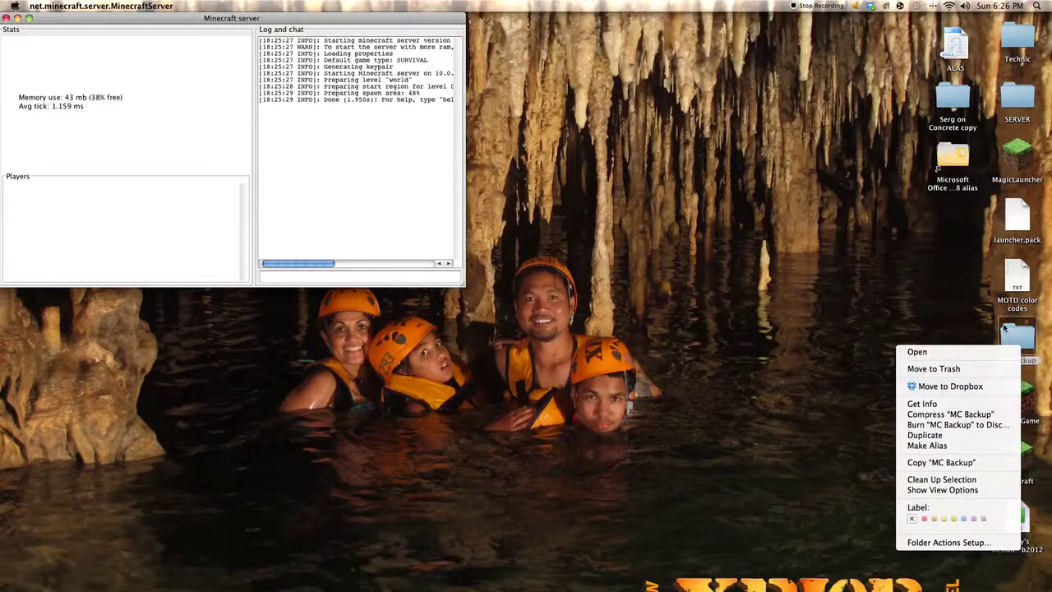
click(989, 280)
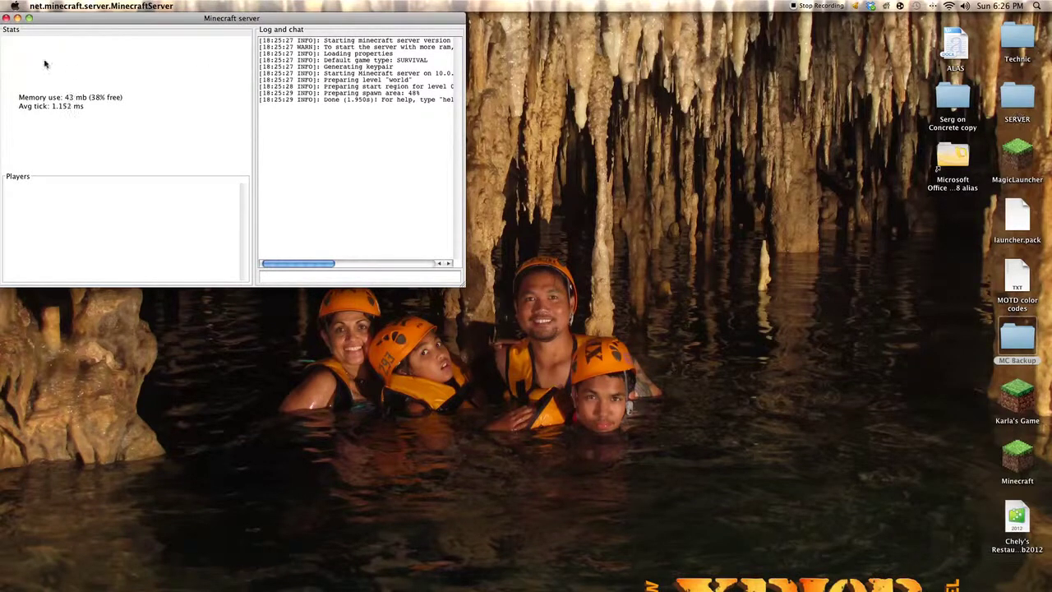
click(6, 18)
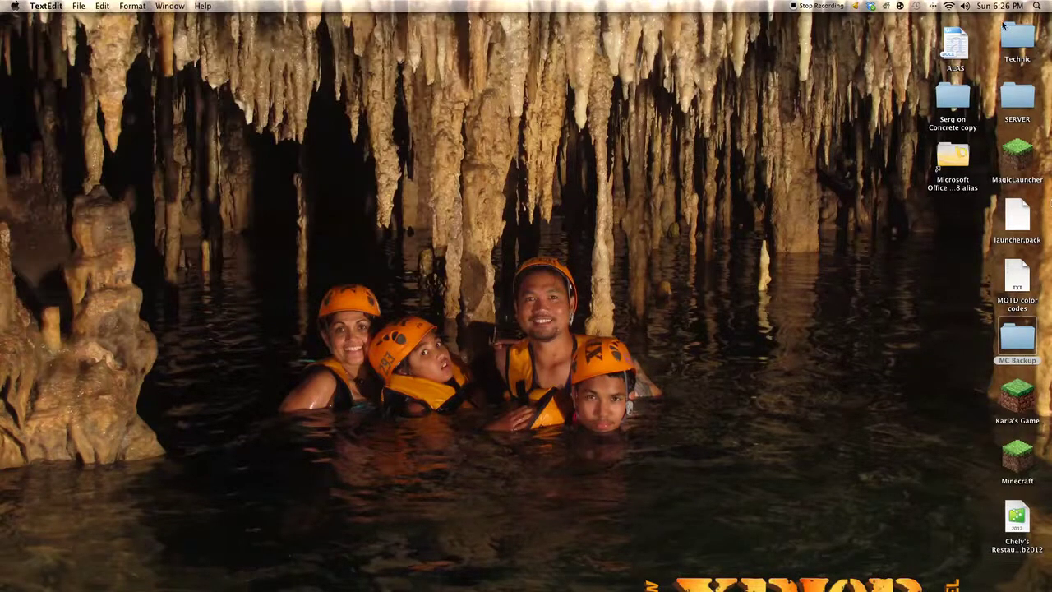
right_click(1018, 109)
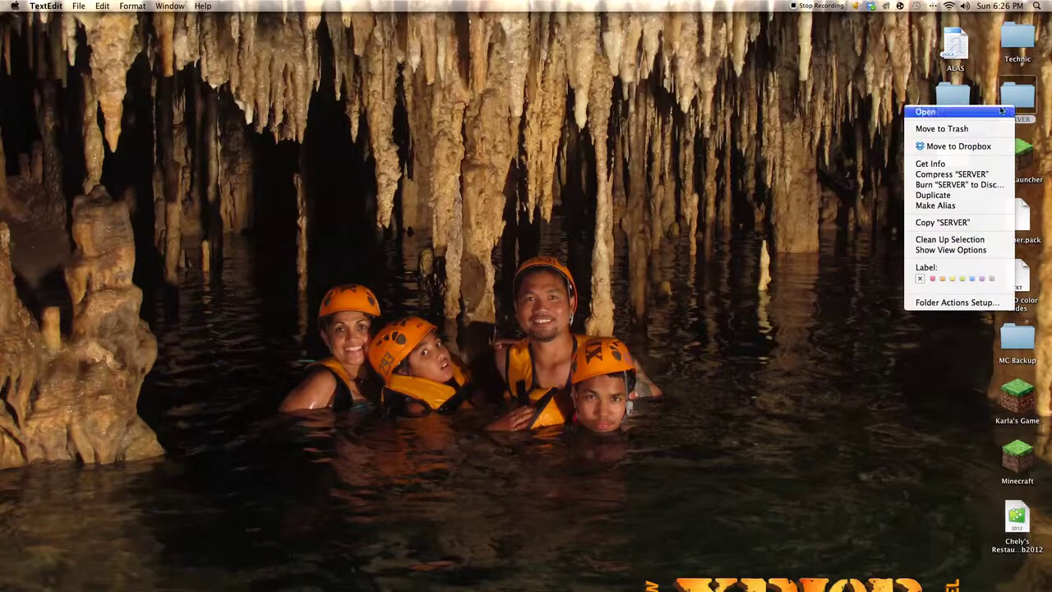
click(770, 103)
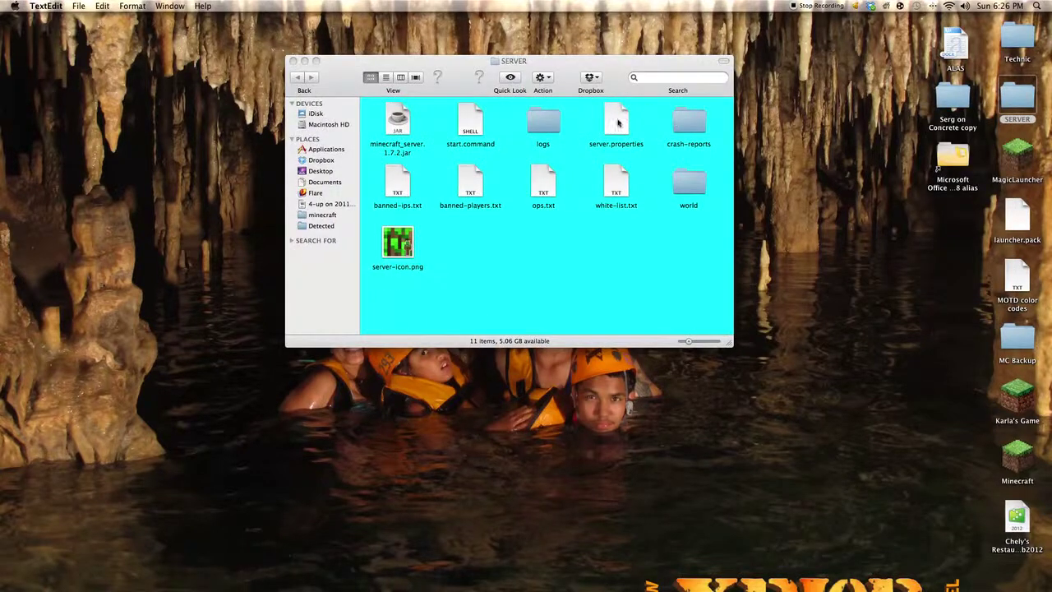
click(618, 121)
right_click(619, 122)
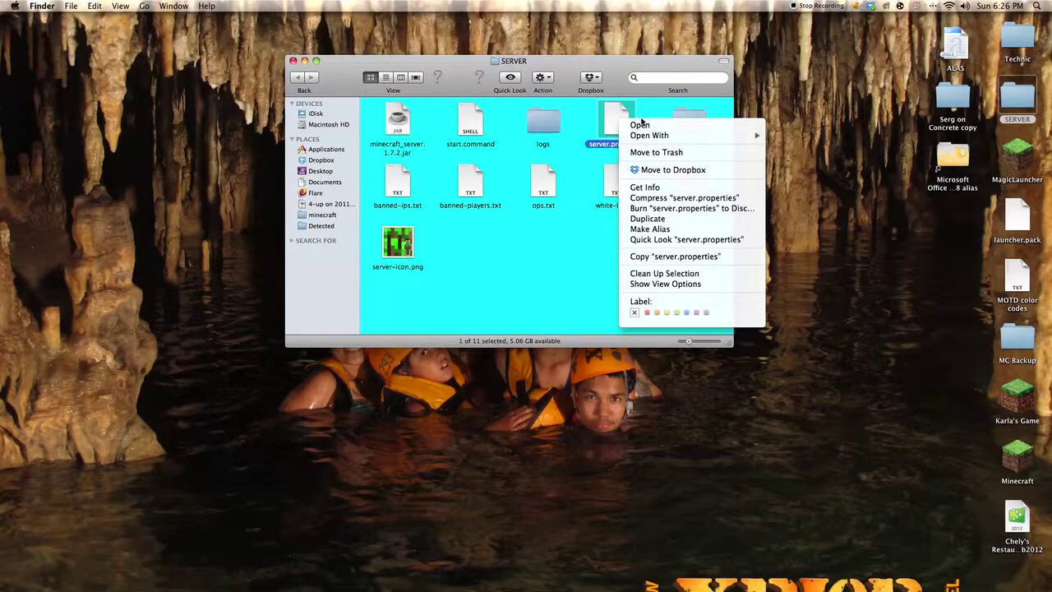
click(640, 125)
- Delete the color code in front of the opening bracket on the motd line of server.properties
scroll(217, 246, down, 5)
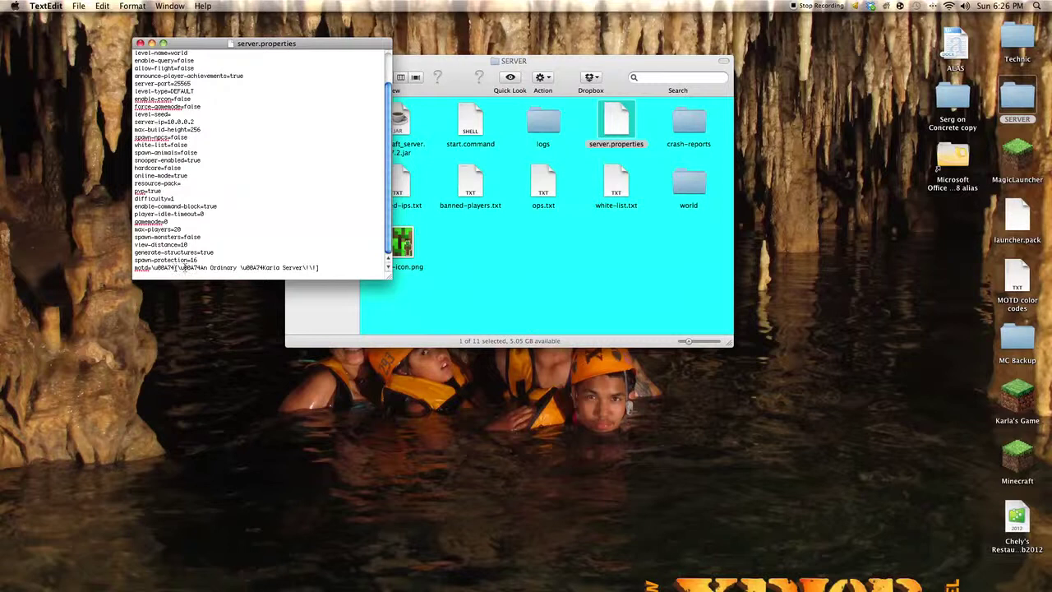
key(BackSpace)
key(BackSpace)
key(BackSpace)
key(BackSpace)
key(BackSpace)
key(BackSpace)
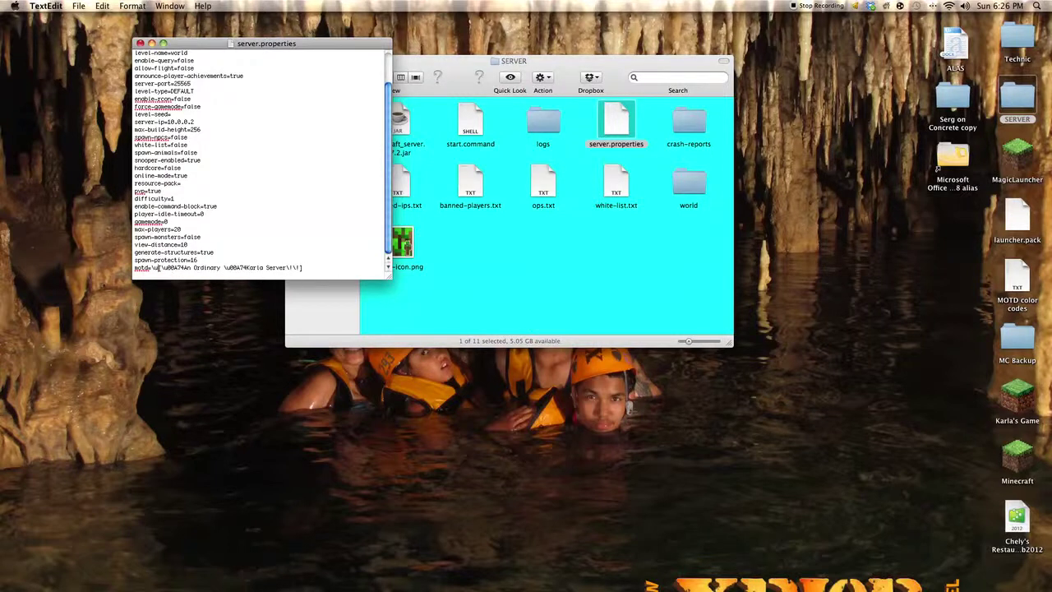
- Open the MOTD color codes text file and place its window beside server.properties
right_click(1022, 299)
click(1008, 300)
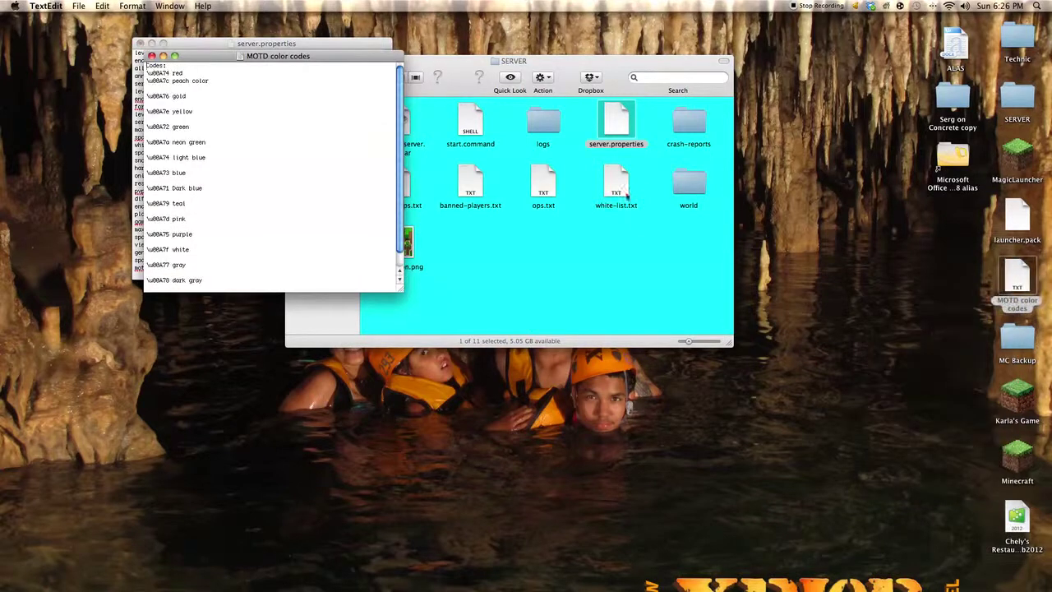
drag(325, 64, 597, 41)
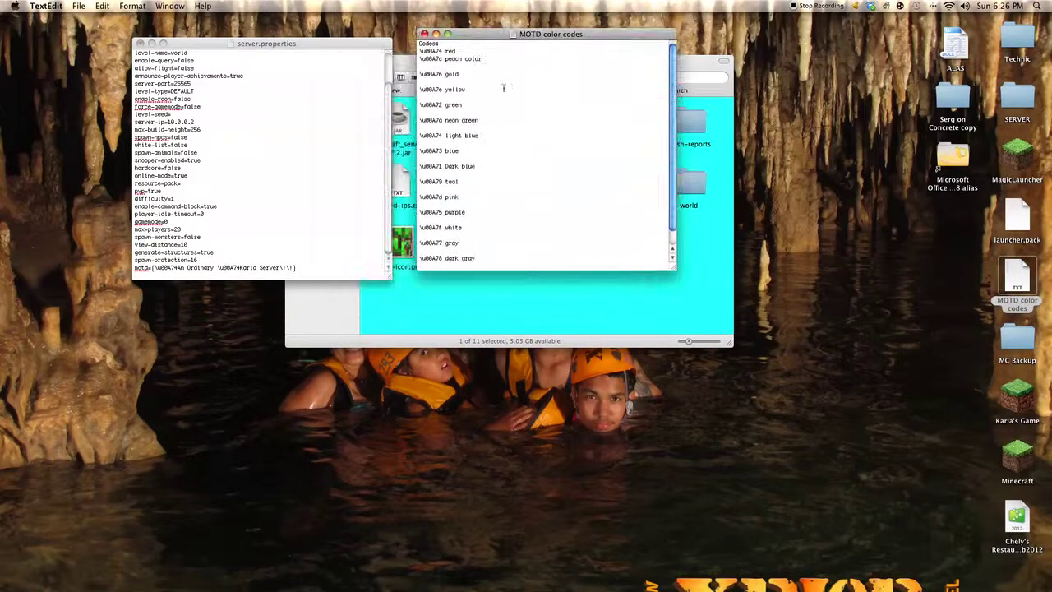
- Copy the neon green code \u00A7a and paste it before the opening bracket on the motd line
triple_click(442, 122)
drag(419, 120, 443, 120)
right_click(431, 118)
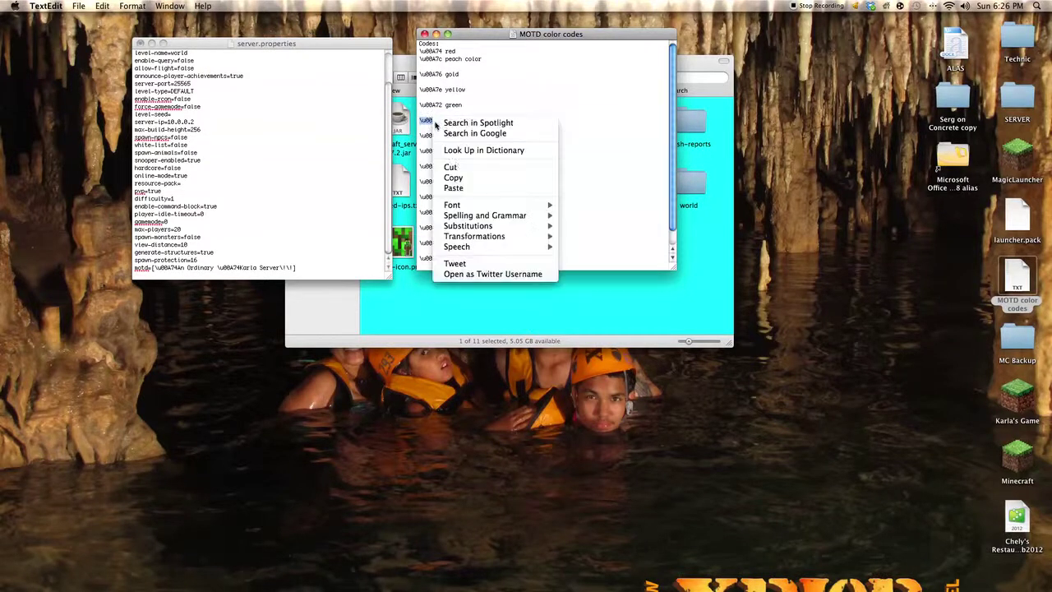
click(450, 178)
right_click(153, 272)
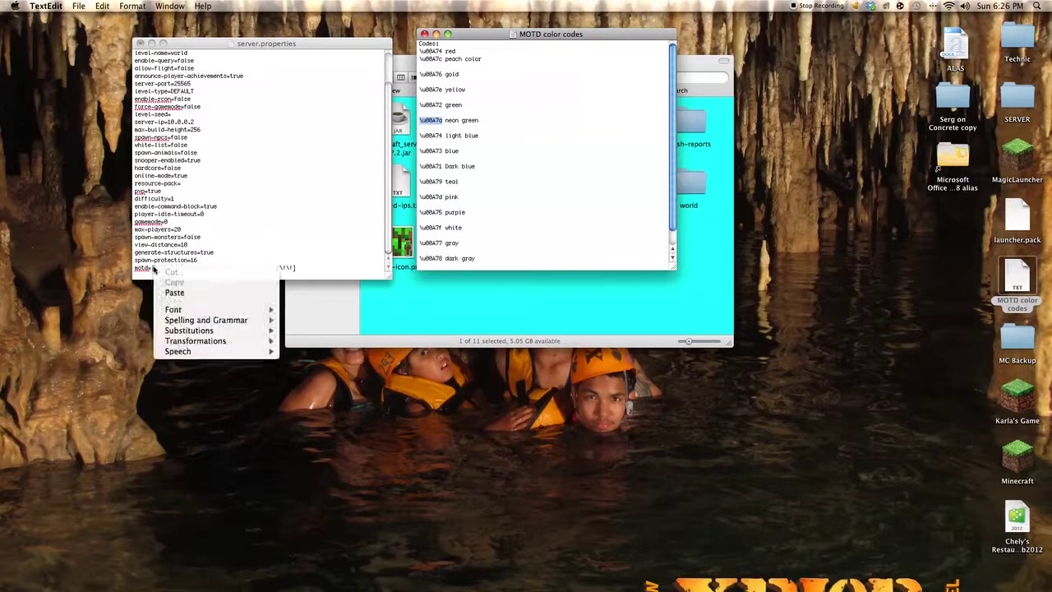
click(151, 290)
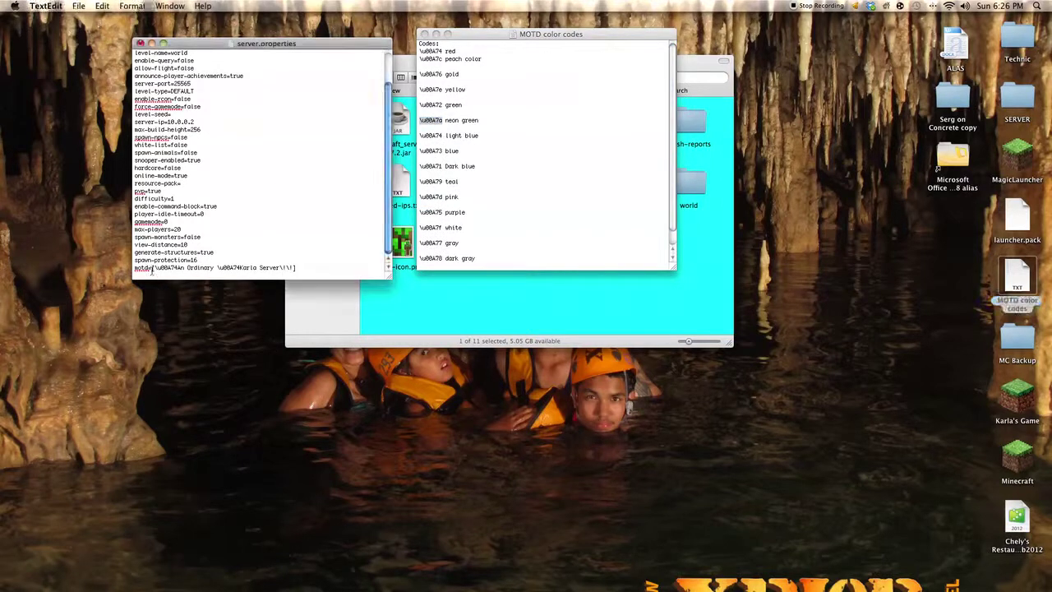
right_click(152, 271)
click(173, 291)
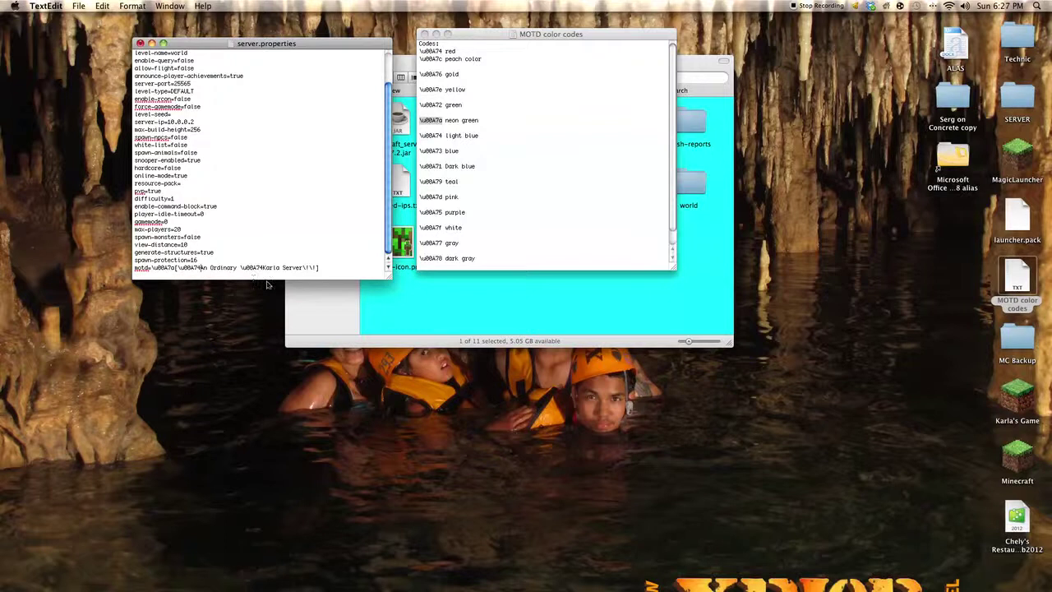
- Change the color code in front of "An Ordinary" to \u00A7a on the motd line
click(202, 268)
key(BackSpace)
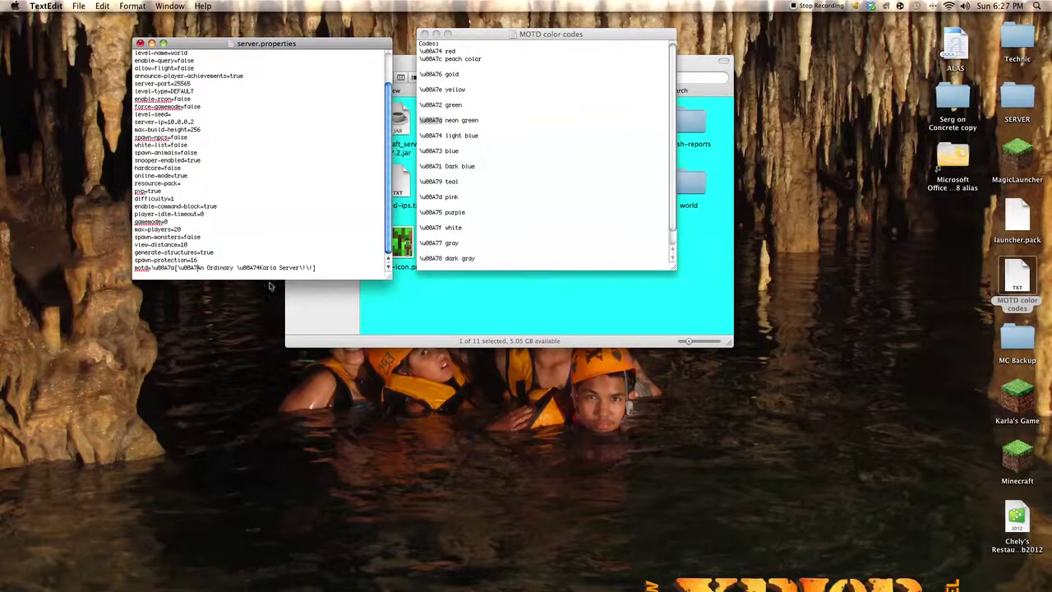
text(a)
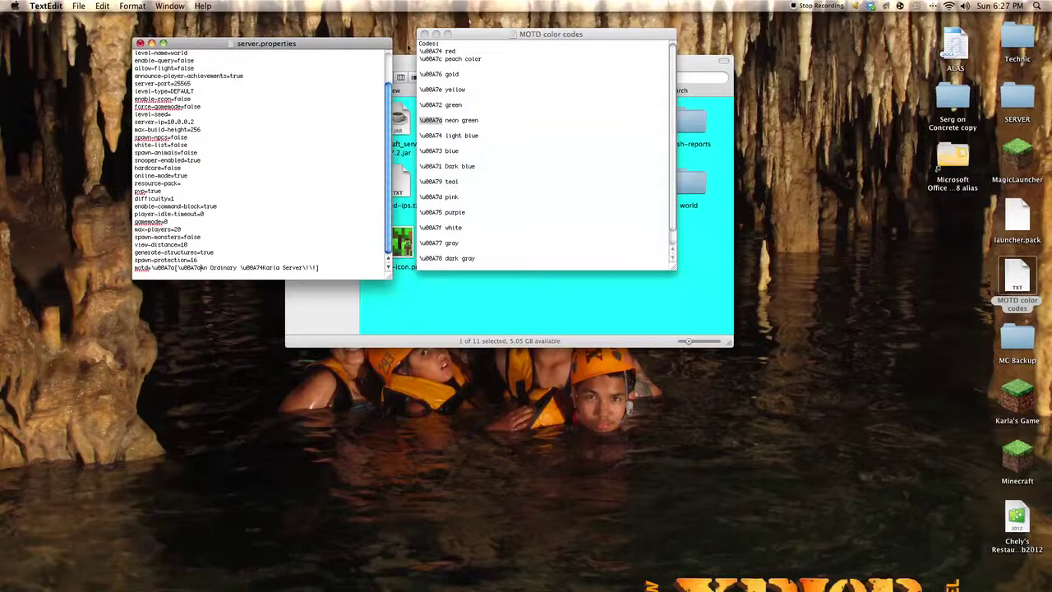
- Close the MOTD color codes file, save and close server.properties, and close the SERVER folder window
click(424, 33)
click(274, 161)
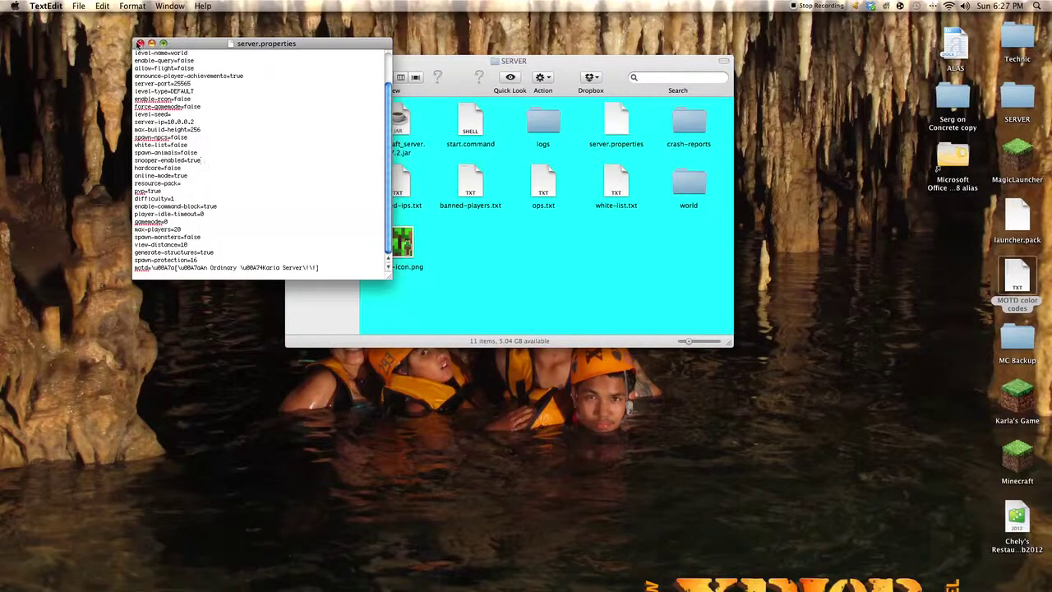
click(139, 42)
click(293, 60)
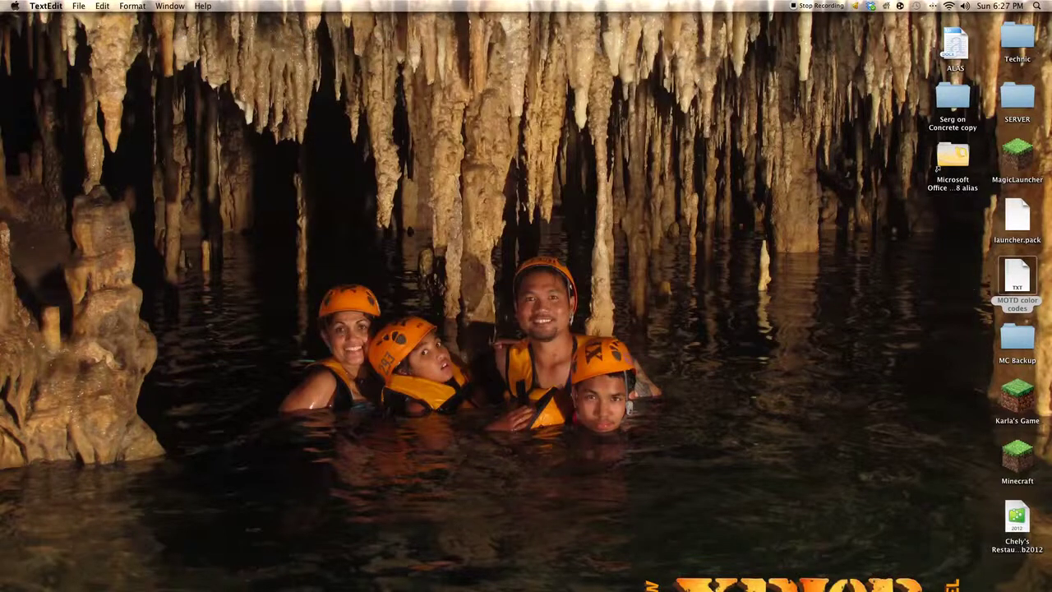
- Try to check the new MOTD in the multiplayer list of a freshly started Minecraft 1.7.2, and quit the game
right_click(1003, 397)
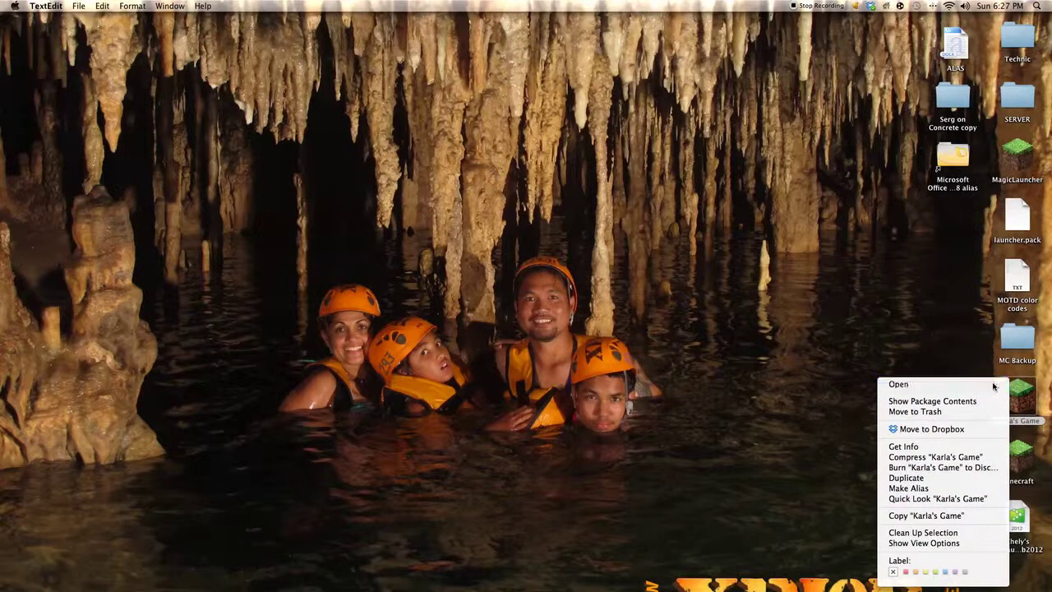
click(993, 386)
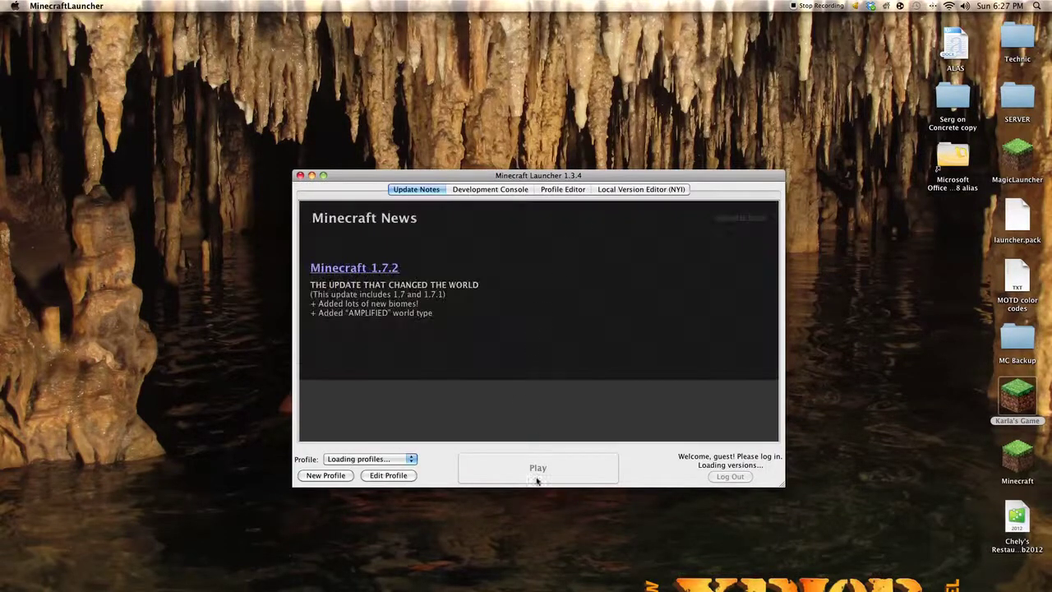
click(541, 467)
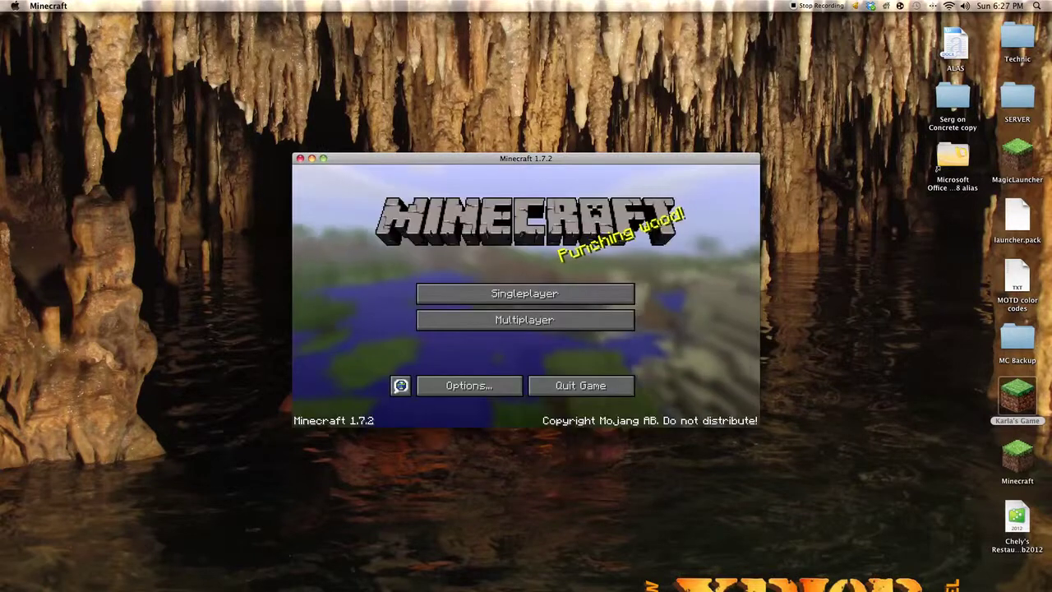
click(521, 324)
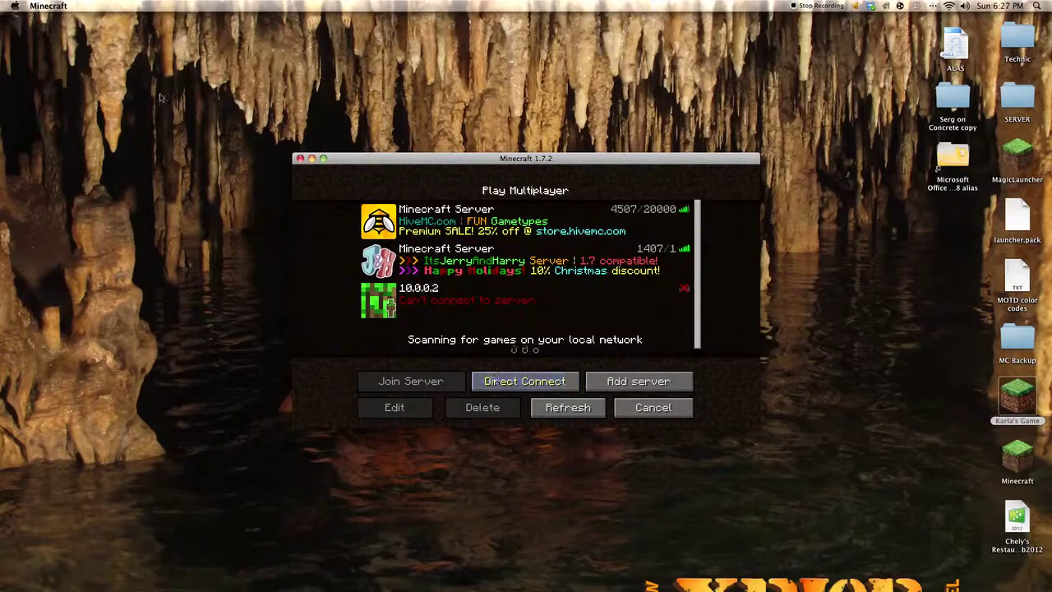
click(300, 158)
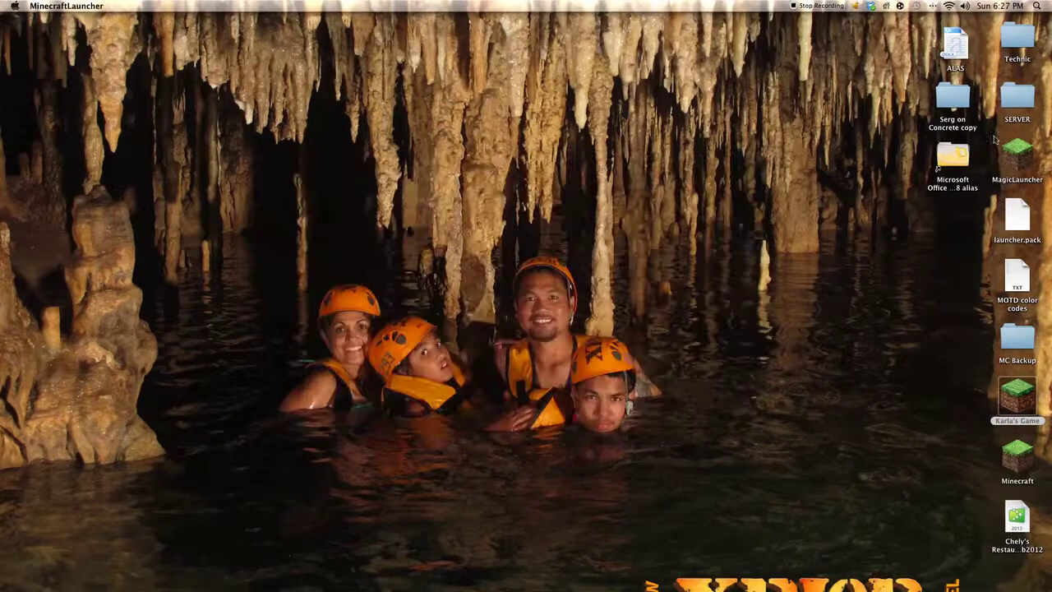
- Start the server by running minecraft_server.1.7.2.jar from the SERVER folder, and close the folder window
right_click(1013, 97)
click(997, 105)
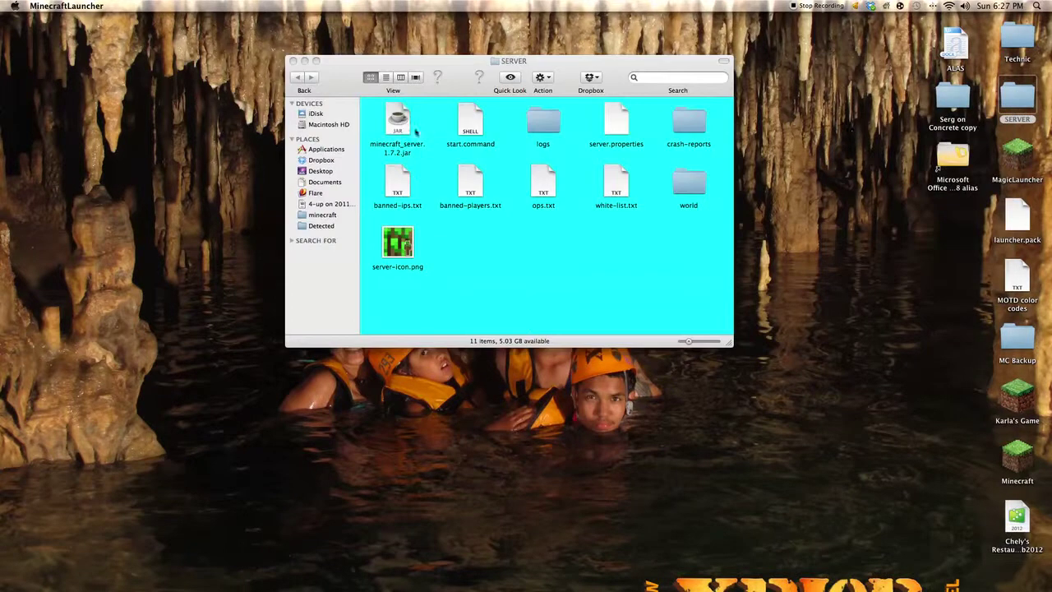
right_click(393, 129)
click(407, 135)
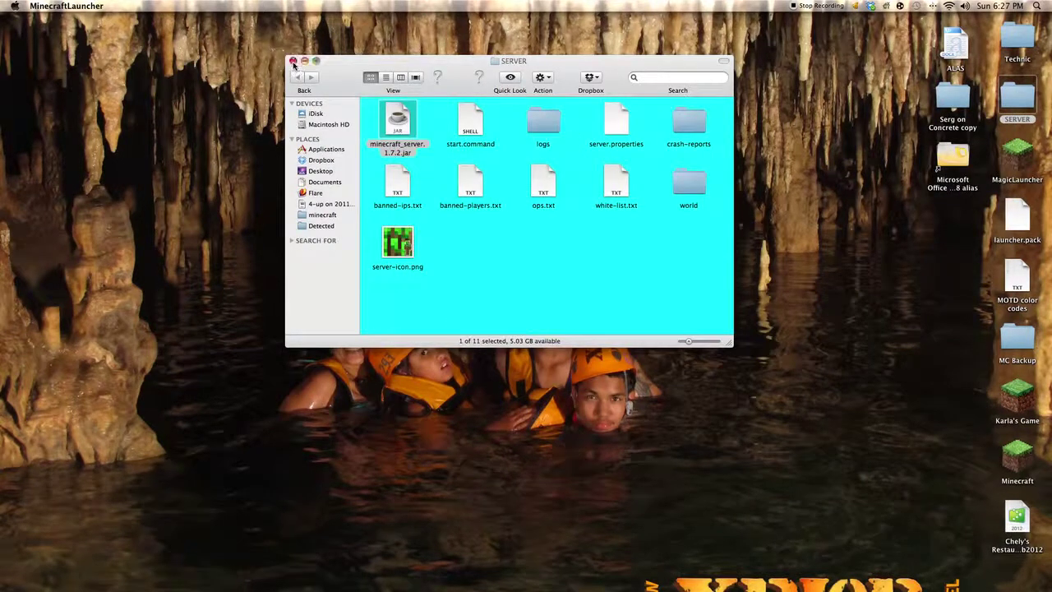
click(293, 62)
- Move the Minecraft server window into a corner of the desktop and start Minecraft 1.7.2 from the owner-named game launcher
right_click(1015, 398)
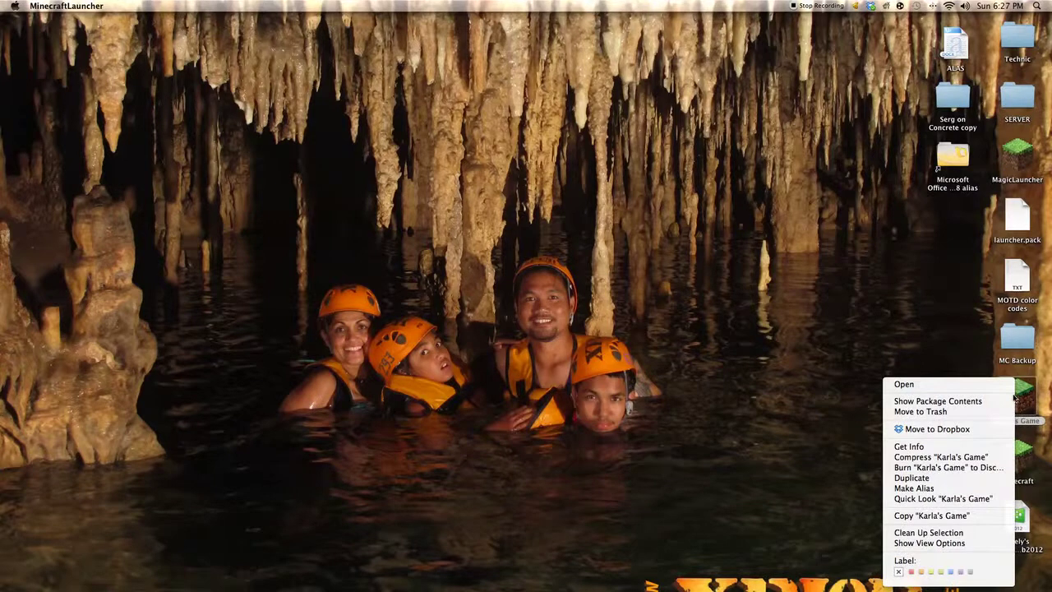
click(1005, 386)
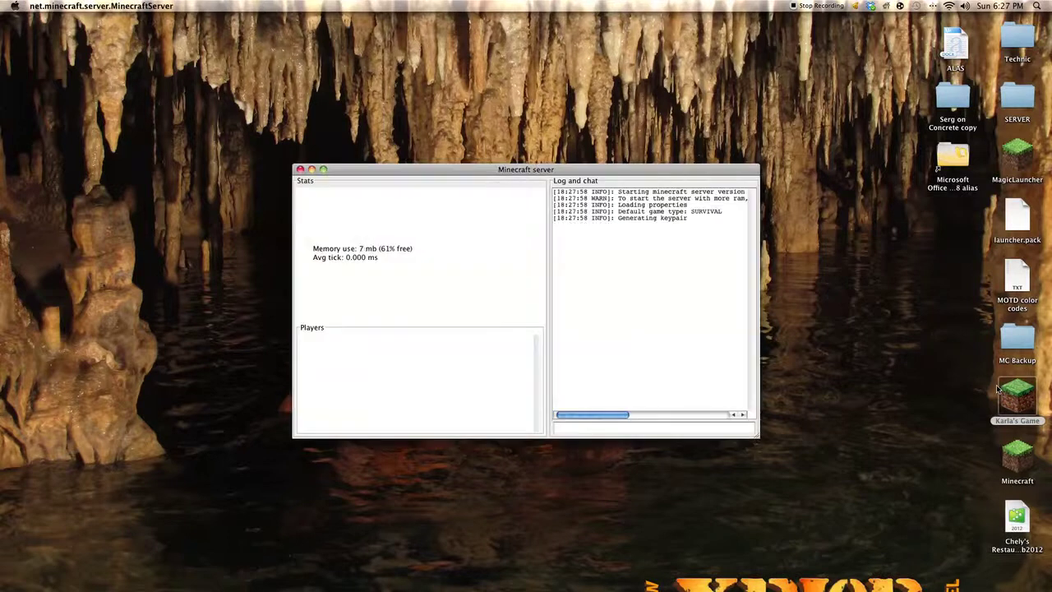
drag(337, 170, 40, 26)
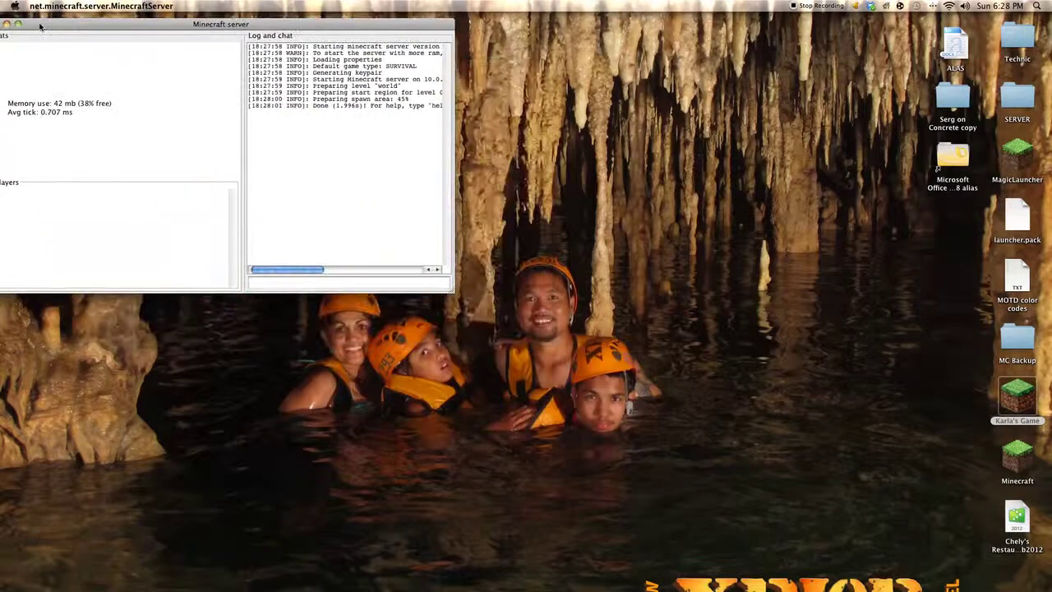
right_click(996, 397)
click(954, 384)
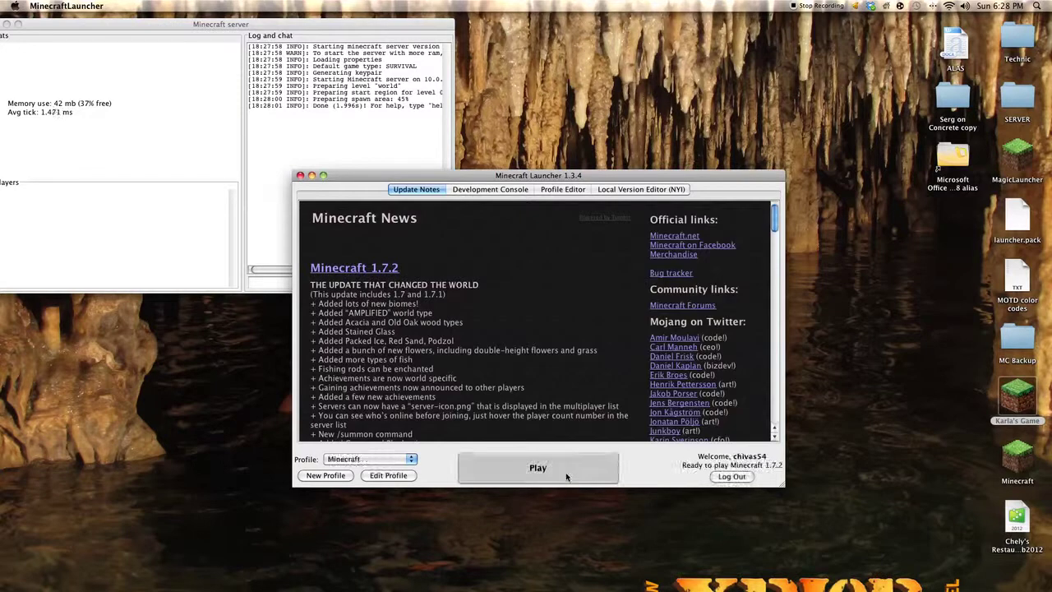
click(566, 475)
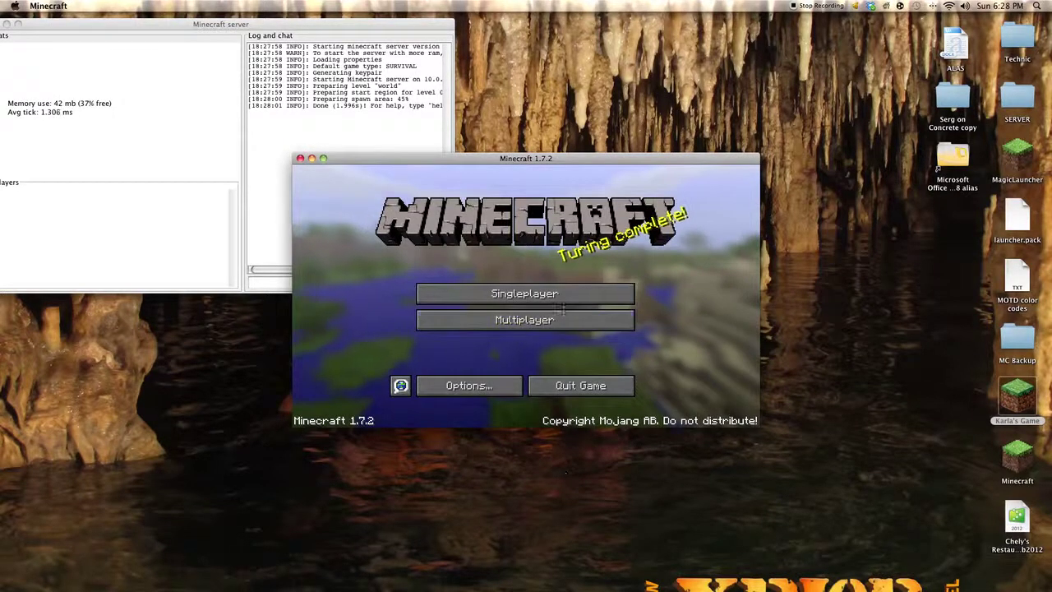
- Open the multiplayer list to examine the MOTD colors of the 10.0.0.2 server, and move the game window clear
click(562, 322)
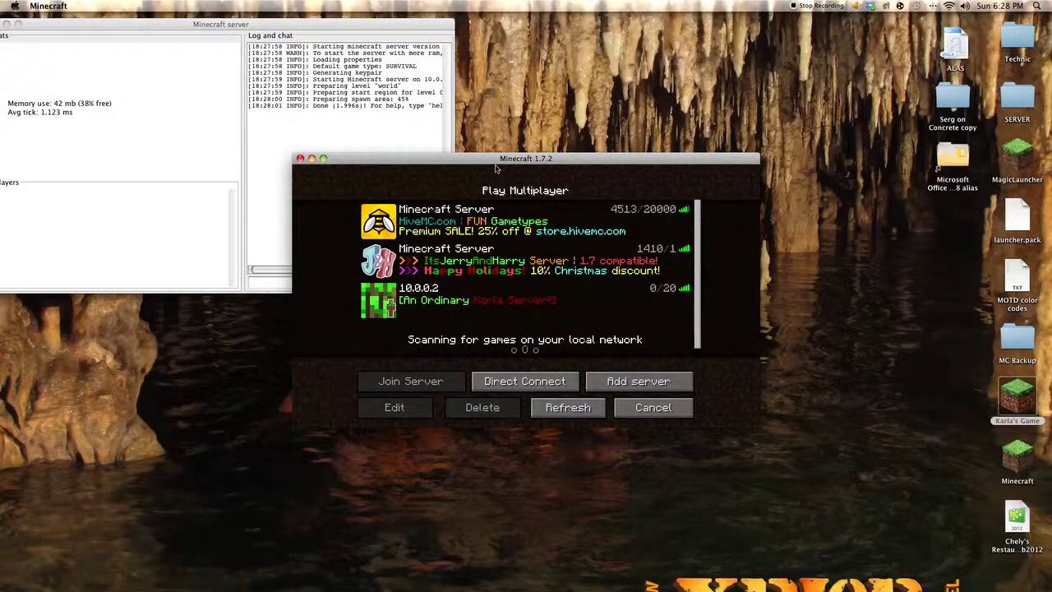
drag(496, 169, 555, 90)
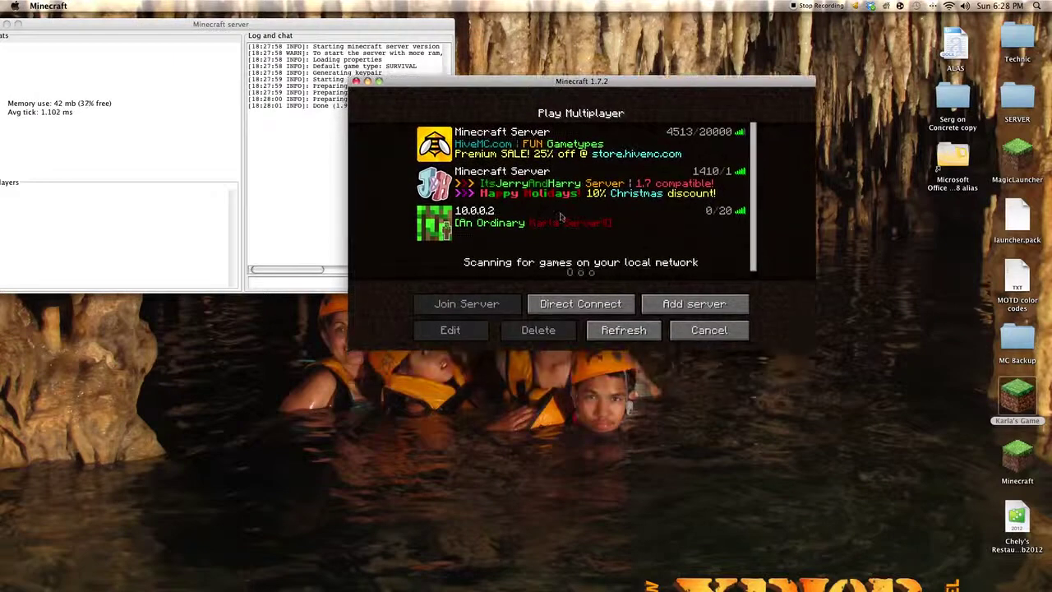